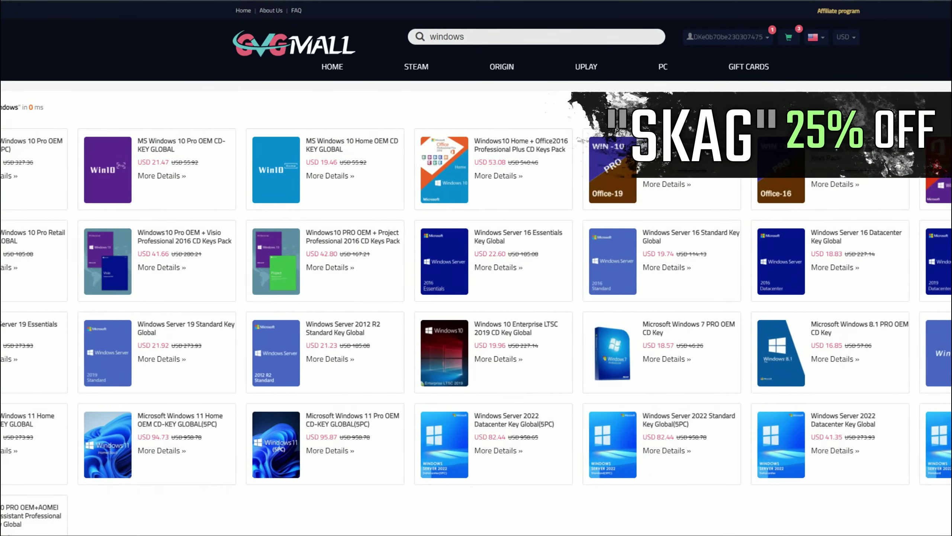
Step: Apply promotion code SKAG to the Windows 10 Pro key order for a USD 5.37 discount
text(SKAG)
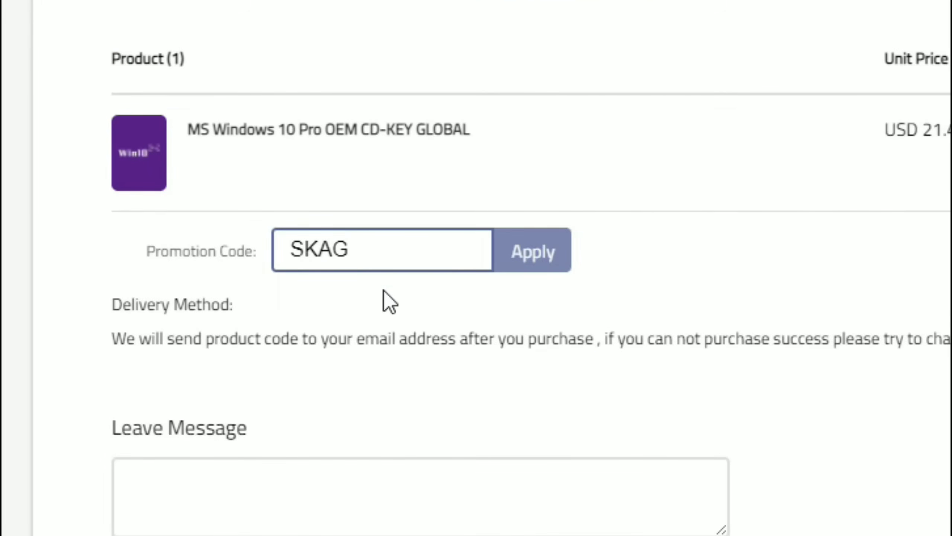
click(503, 260)
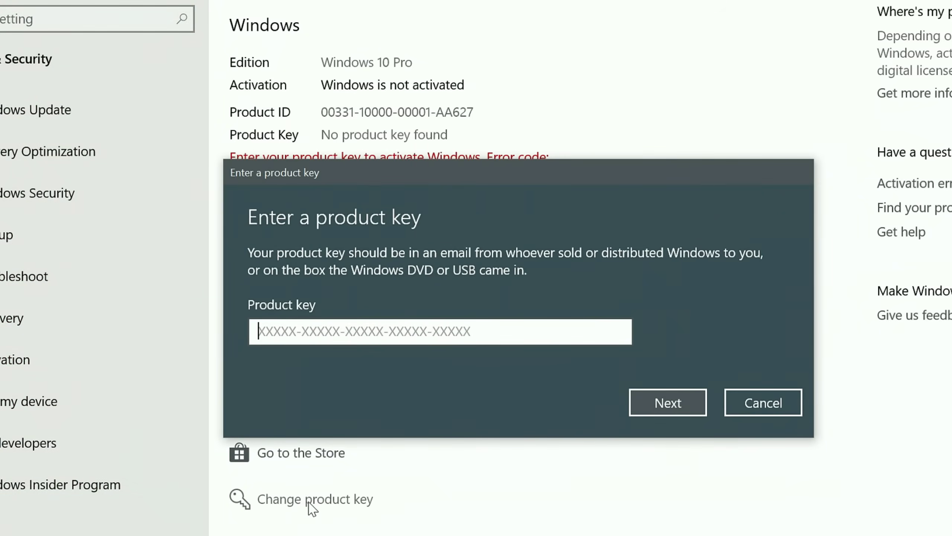
Step: Paste the purchased product key and confirm activation of Windows 10 Pro
key(ctrl+v)
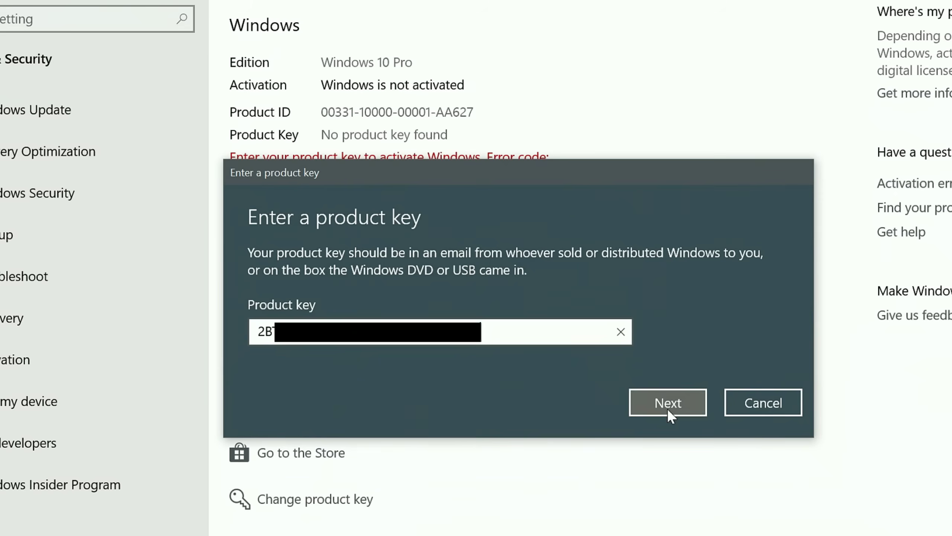
click(668, 403)
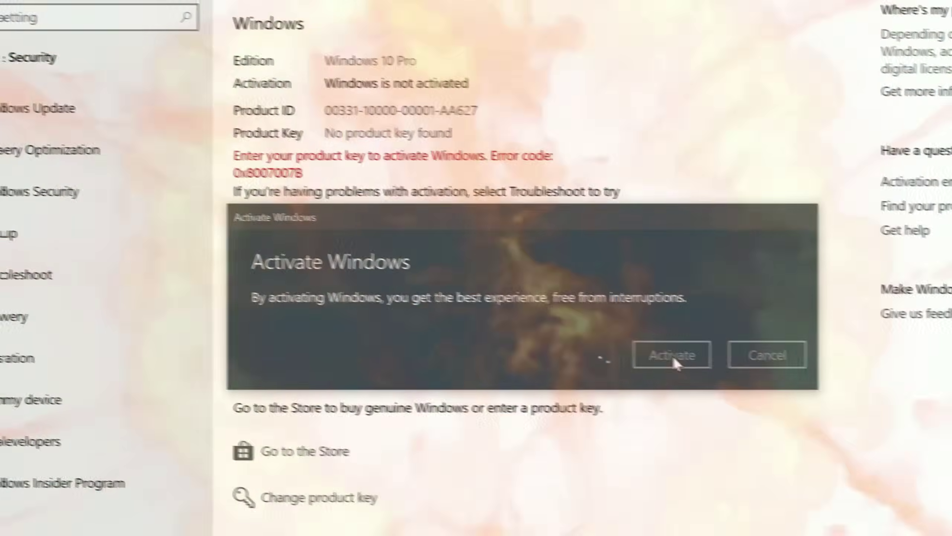
click(671, 356)
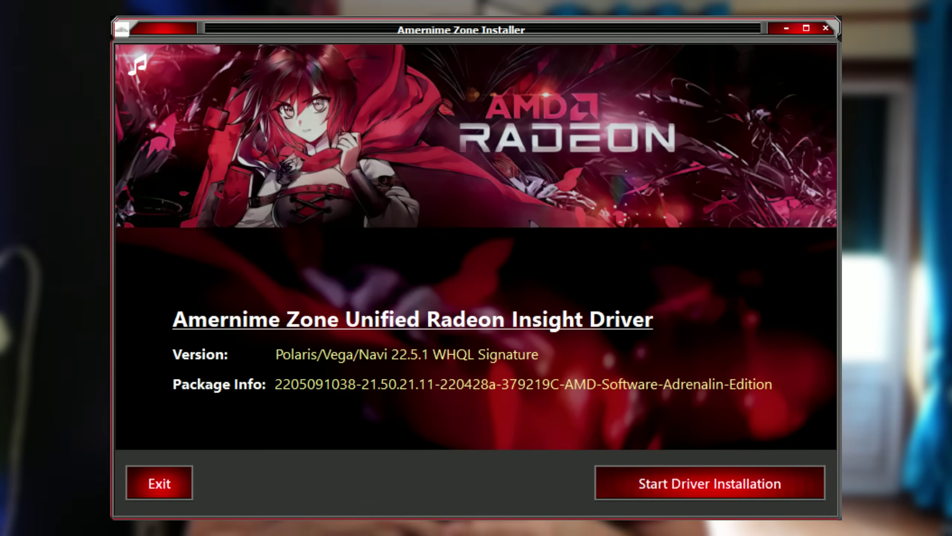
Step: Start the Radeon driver installation to reach the Select Driver Installation page
key(Return)
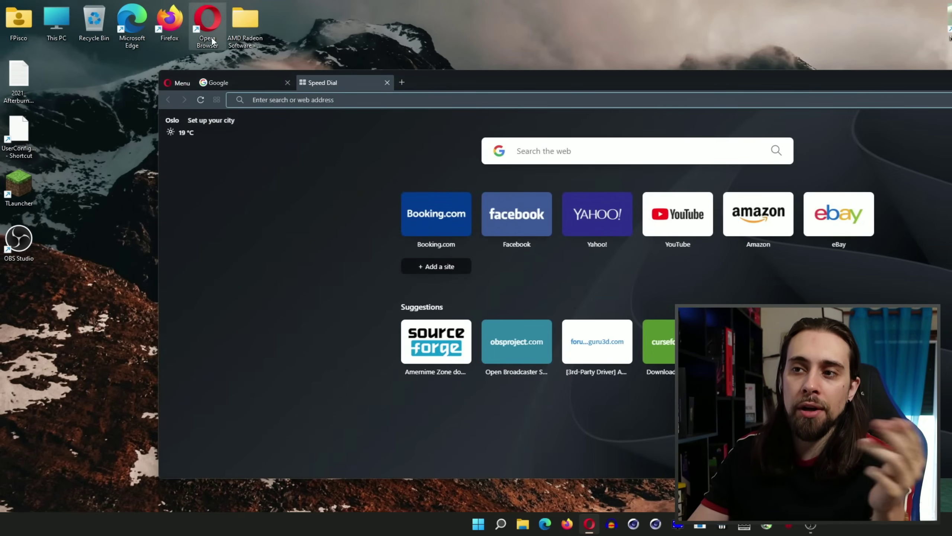
Step: Close the Google tab and search for 'amerni' to find the Amernime Zone SourceForge page
click(287, 82)
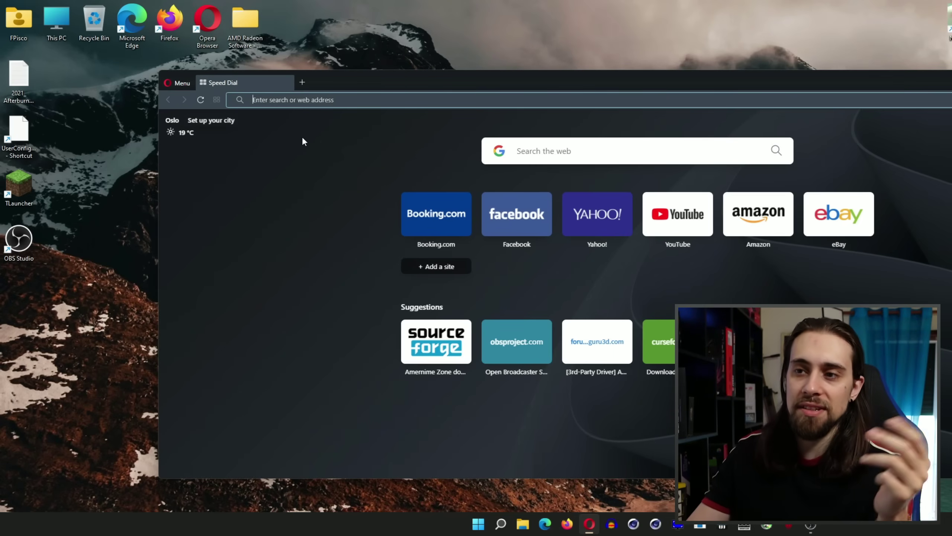
click(277, 101)
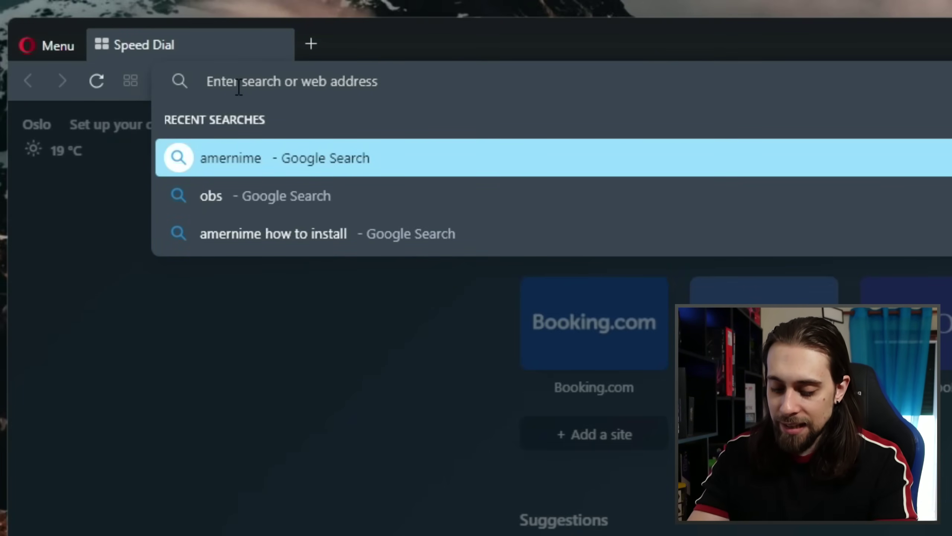
text(amerni)
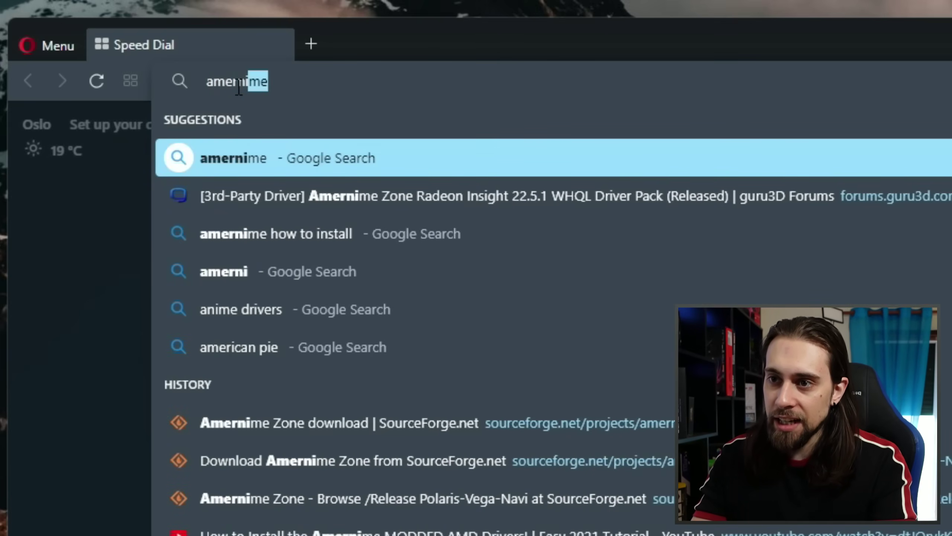
key(Return)
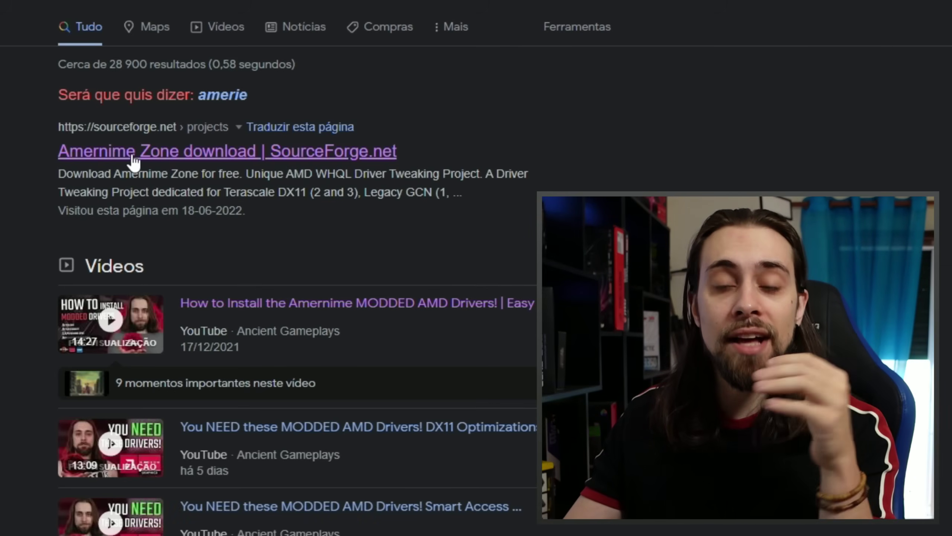
scroll(134, 162, down, 8)
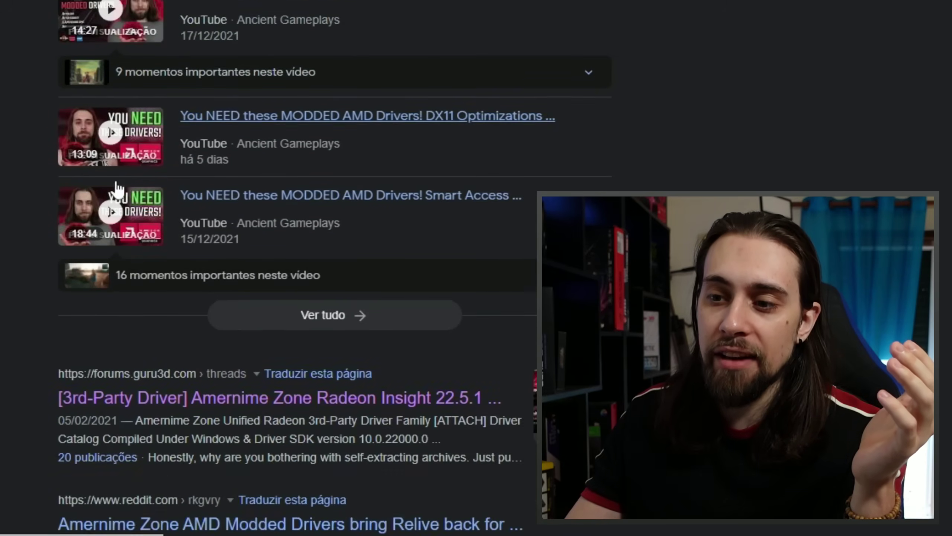
scroll(179, 392, down, 2)
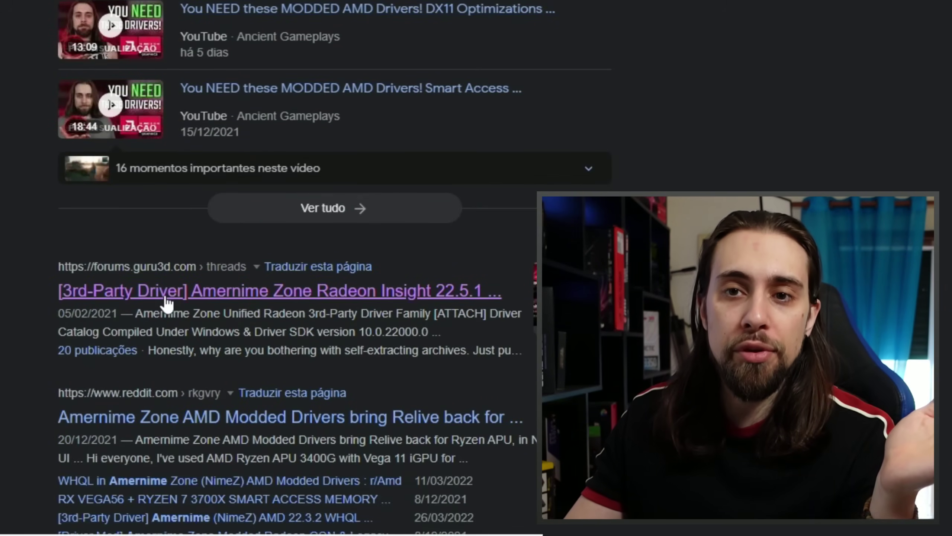
scroll(167, 302, up, 10)
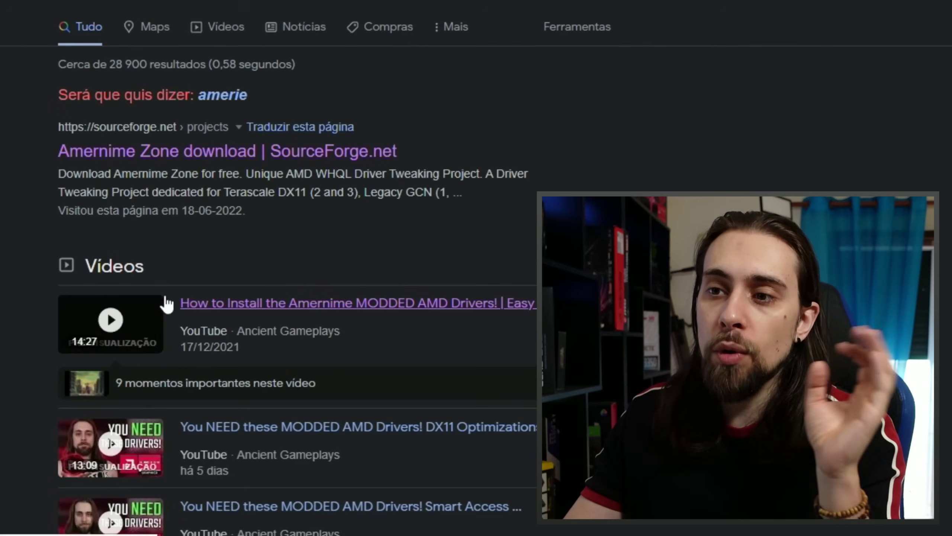
Step: Open the 'Amernime Zone download | SourceForge.net' result and scroll through its summary links
click(217, 152)
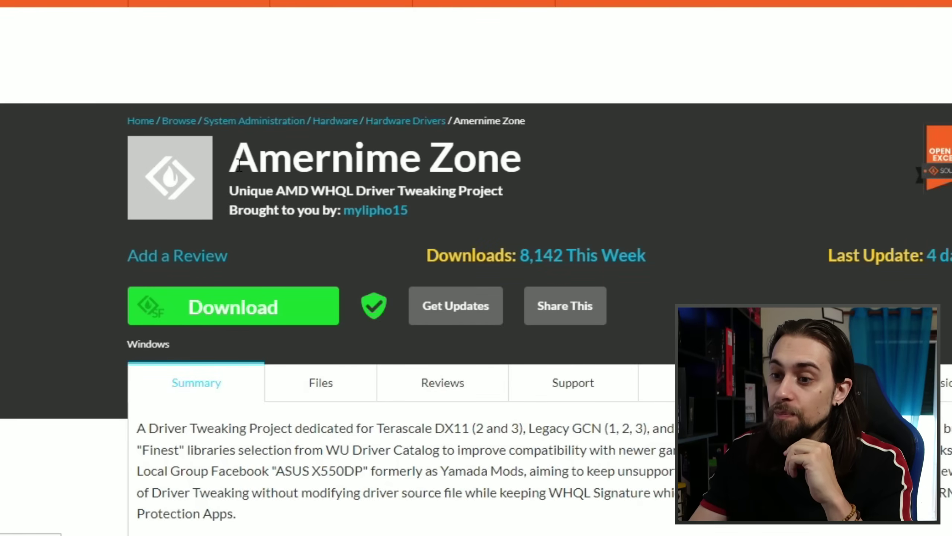
scroll(664, 184, down, 15)
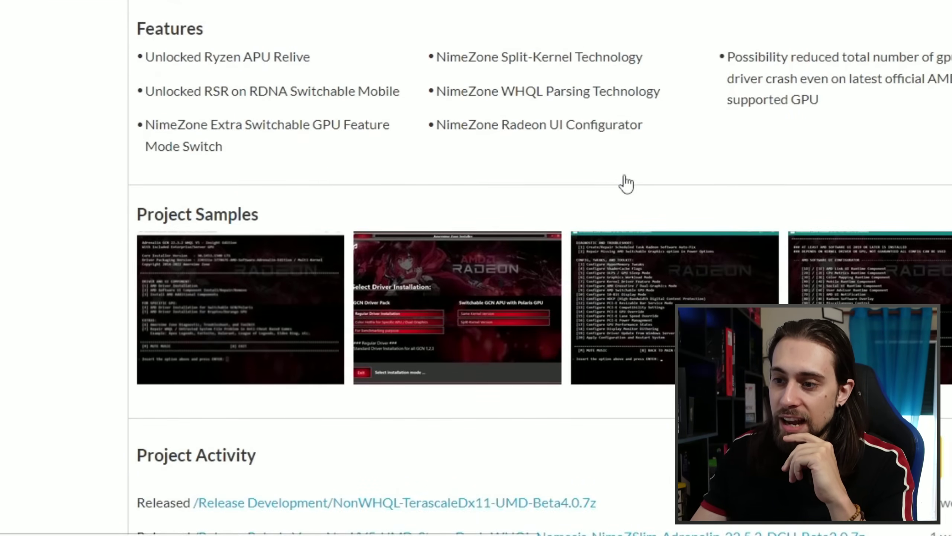
scroll(615, 175, down, 5)
scroll(606, 167, up, 20)
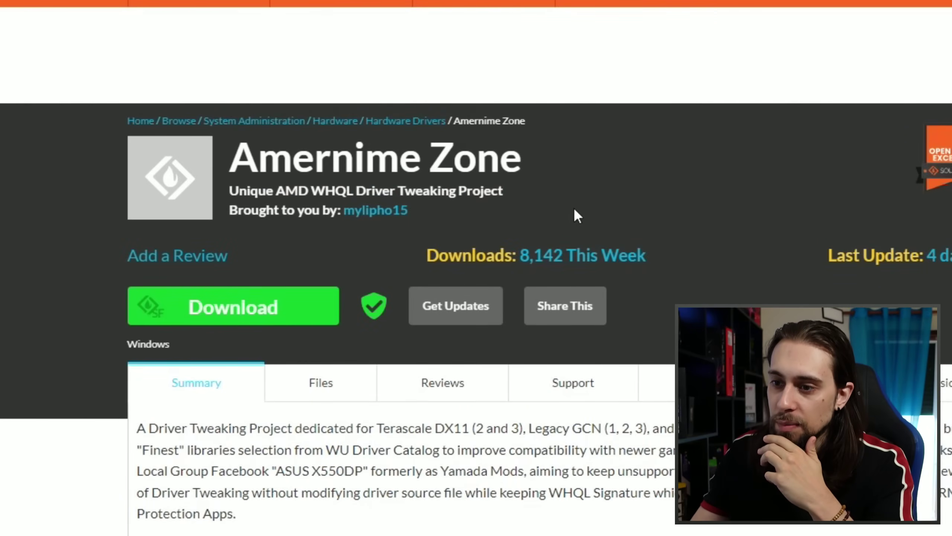
scroll(529, 312, down, 2)
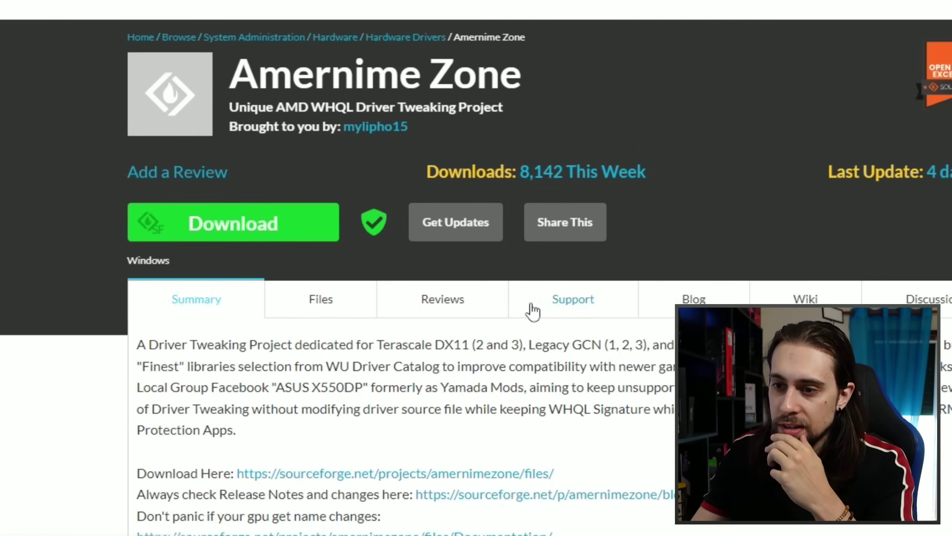
scroll(433, 288, down, 6)
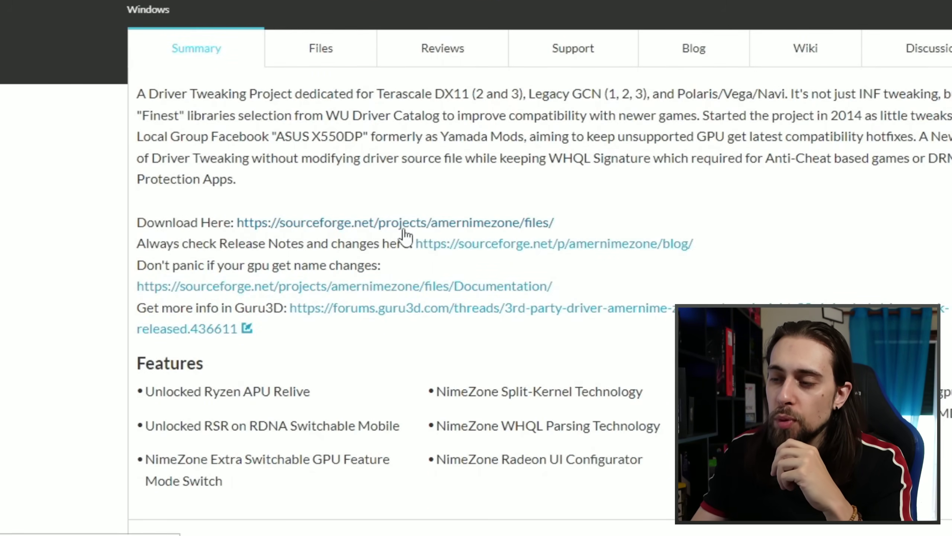
Step: Follow the summary's Download Here link to the Files tab and scroll the release folders
click(505, 227)
scroll(570, 313, down, 2)
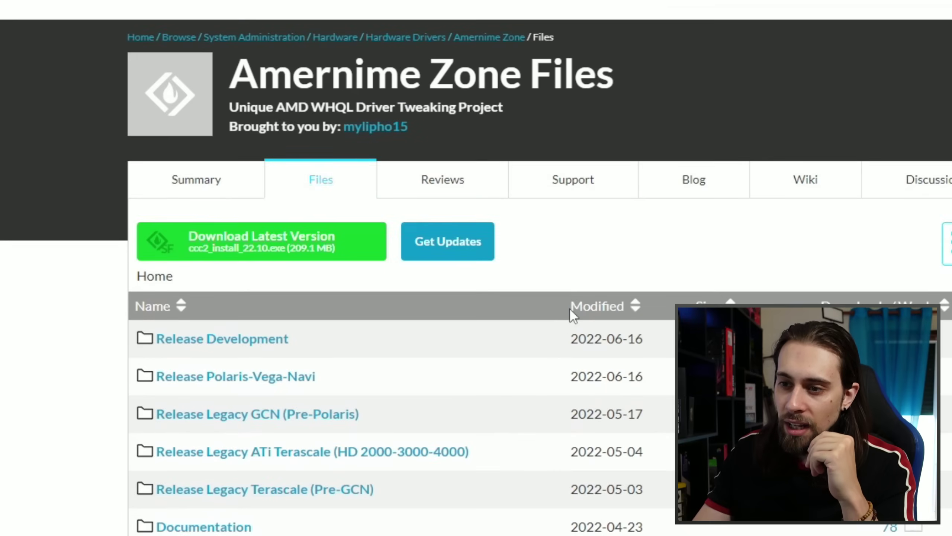
scroll(563, 305, down, 4)
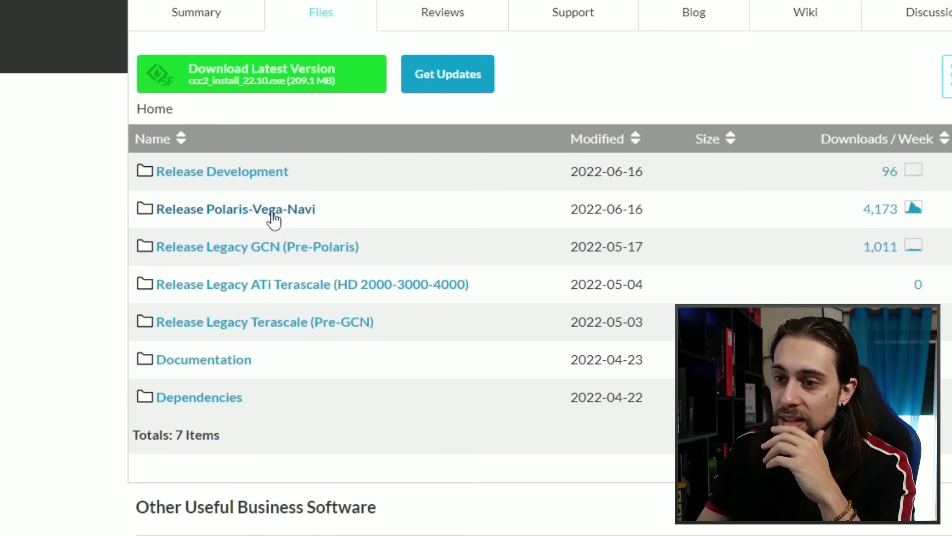
Step: Open the Release Polaris-Vega-Navi folder and scroll its list of driver files
click(271, 216)
scroll(288, 300, down, 3)
scroll(295, 318, down, 2)
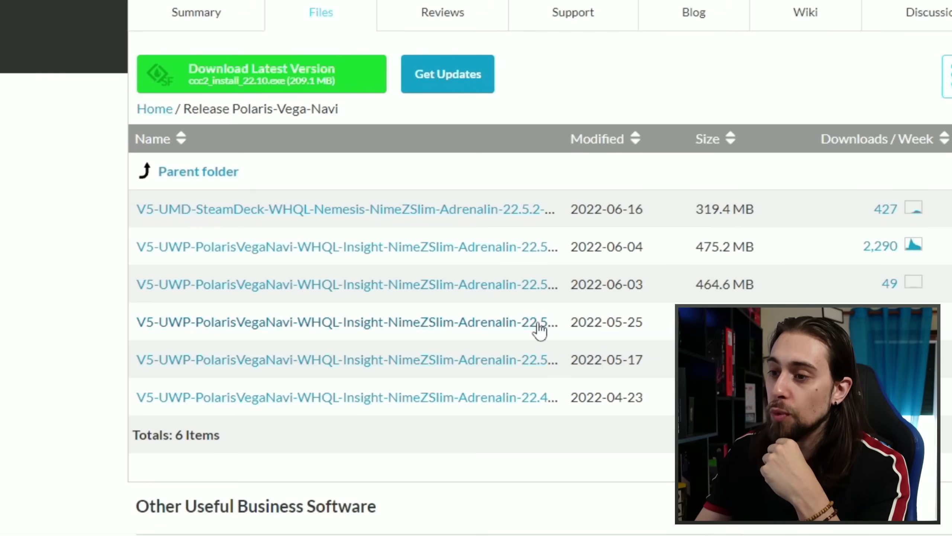
Step: Download the V5 Adrenalin 22.5.2 Polaris-Vega-Navi driver archive
click(472, 251)
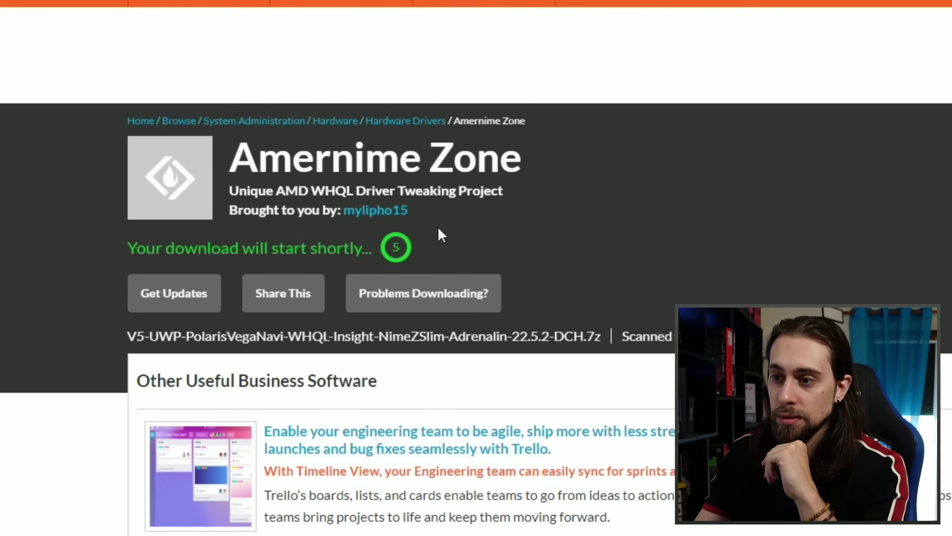
scroll(437, 226, down, 2)
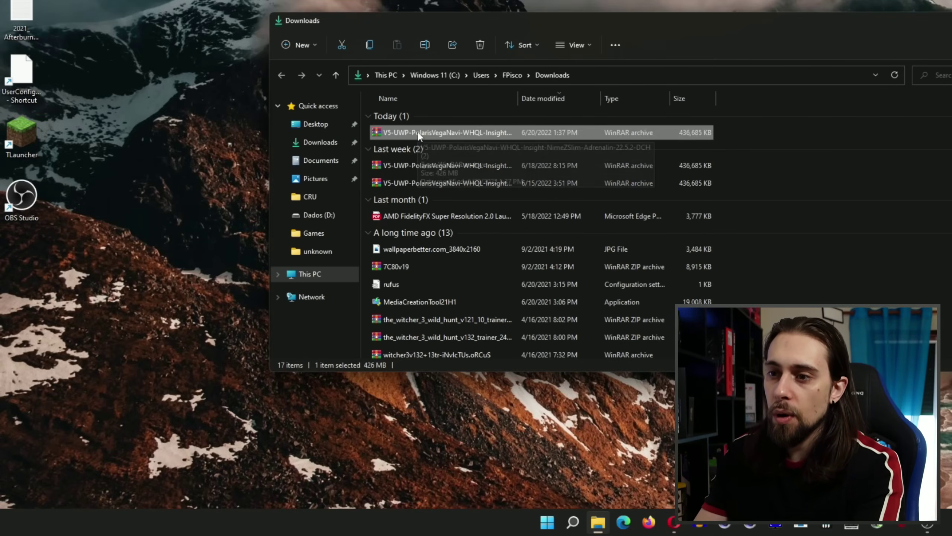
Step: Delete the two older duplicate driver archives from the Downloads folder
click(420, 166)
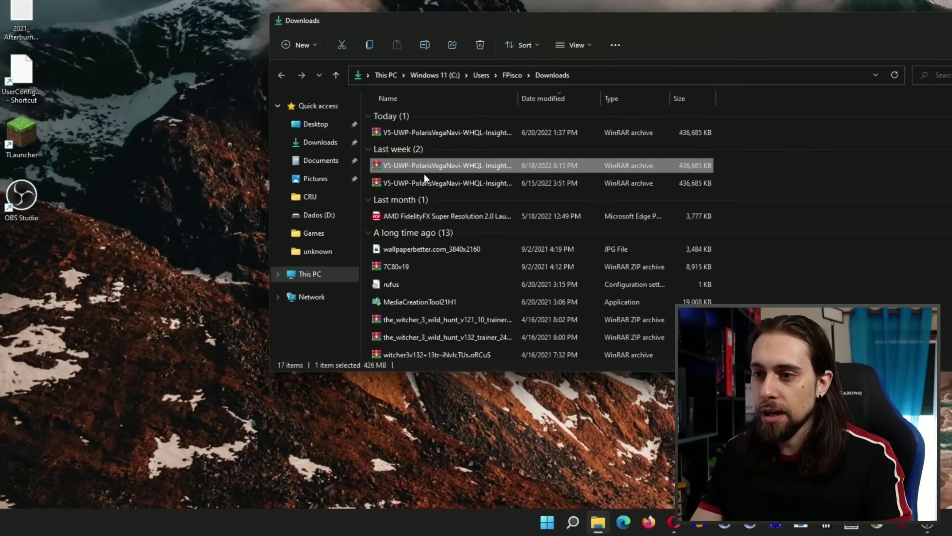
shift+click(427, 180)
key(Delete)
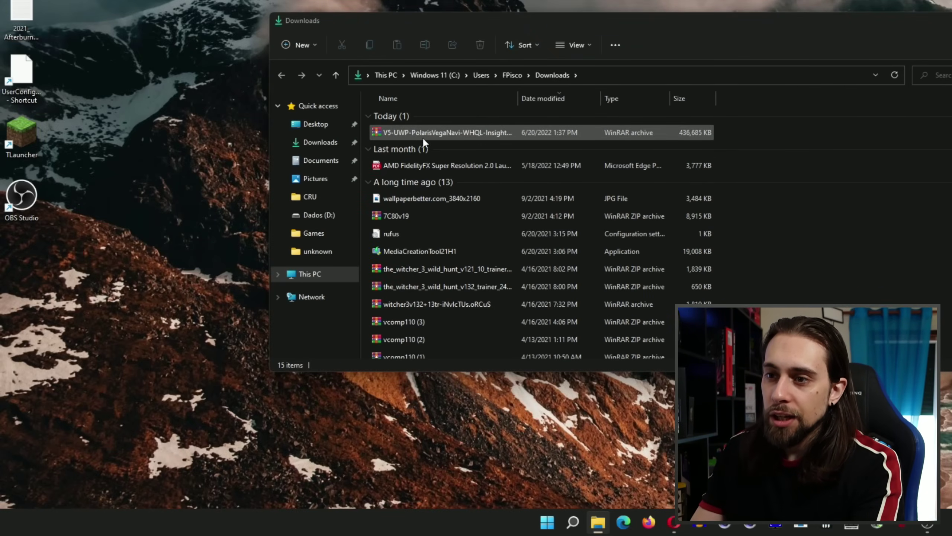
Step: Extract every file of the 22.5.2 archive into a new desktop New folder, then close the windows
double_click(423, 134)
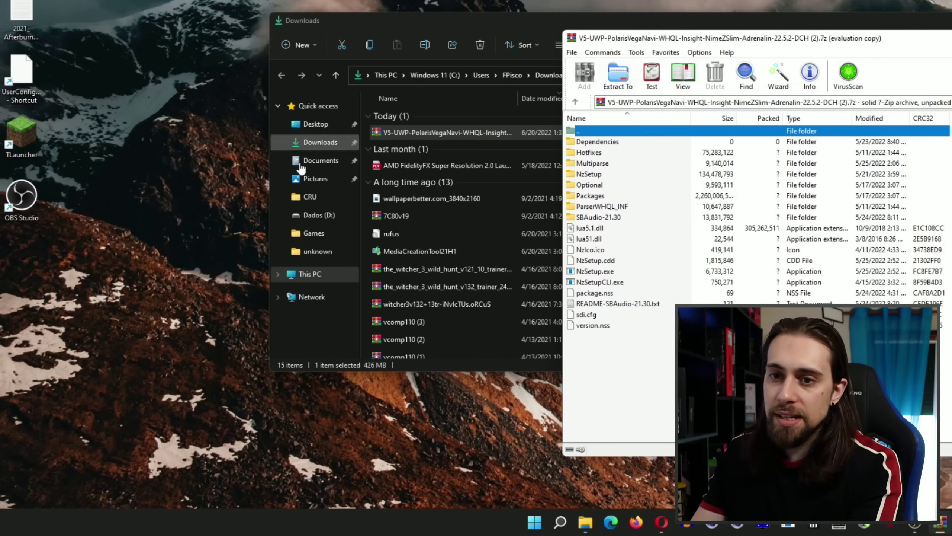
right_click(19, 266)
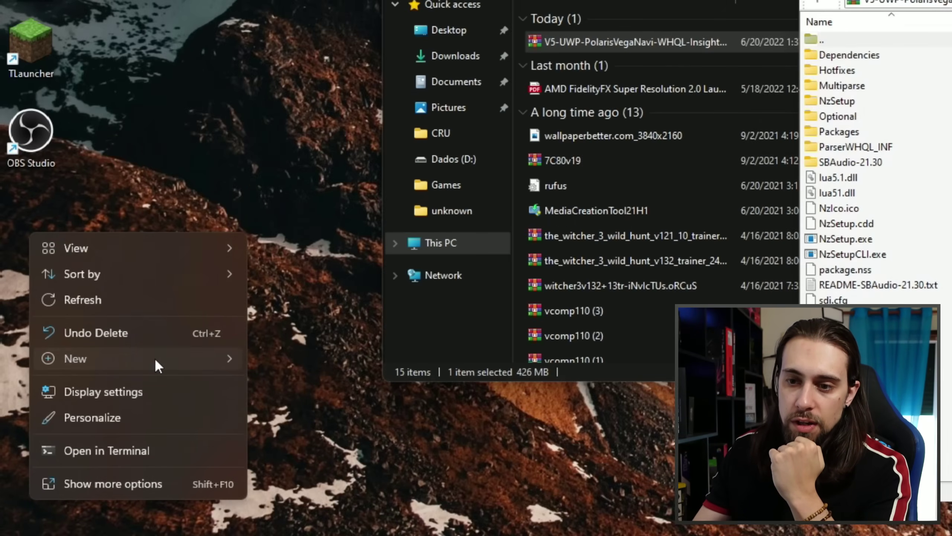
mouse_move(154, 359)
click(296, 358)
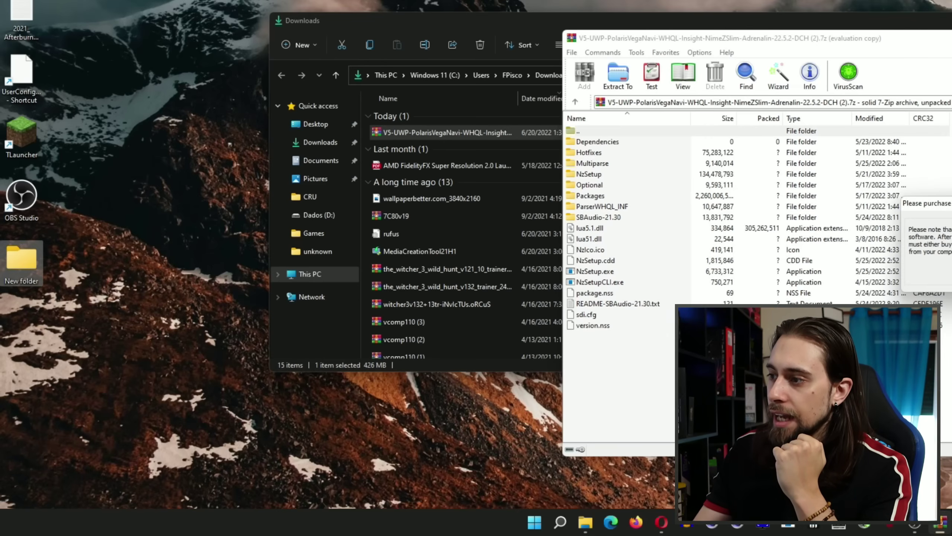
drag(616, 349, 590, 142)
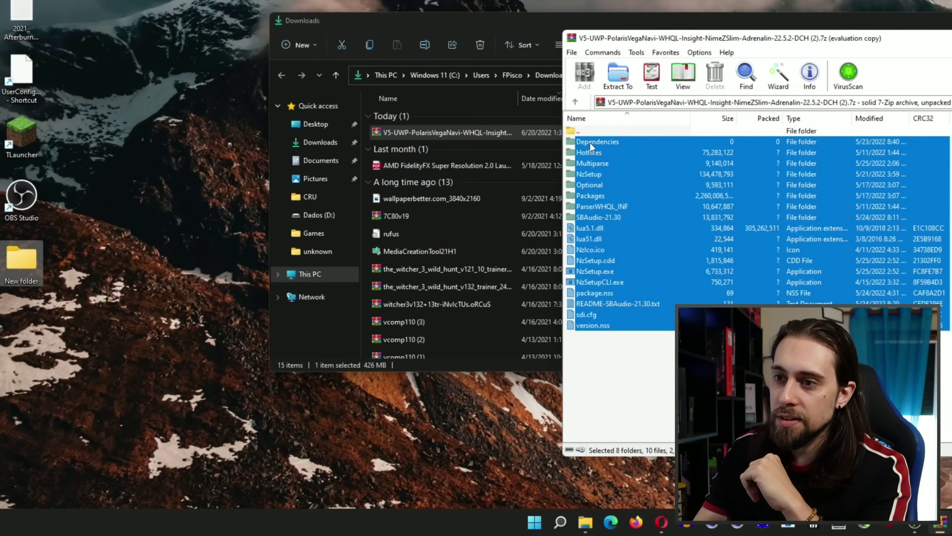
drag(22, 262, 21, 263)
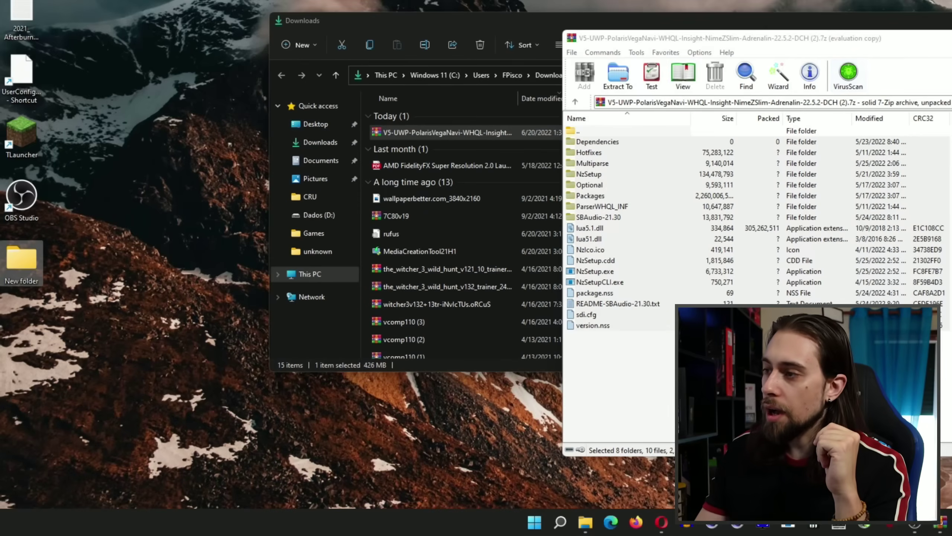
key(alt+F4)
key(alt+F4)
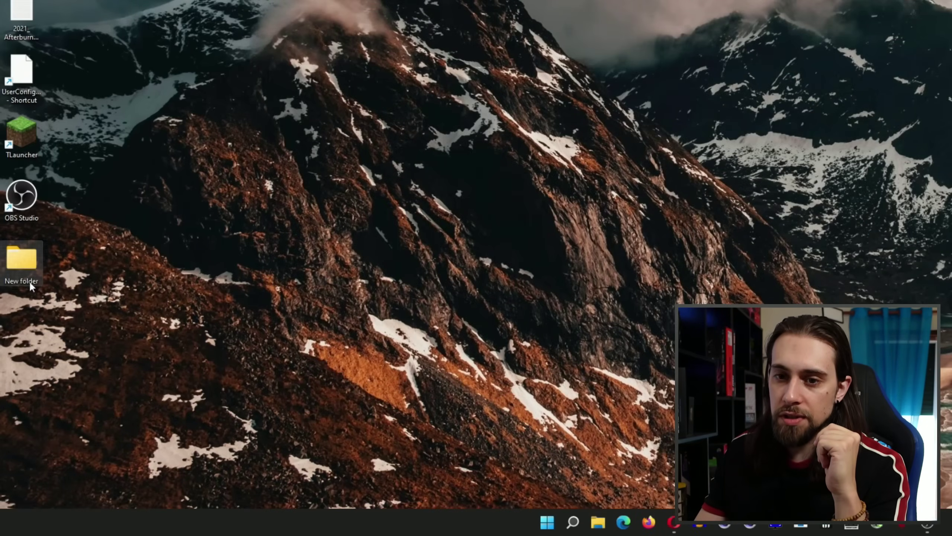
Step: Open the desktop New folder and run NzSetup to launch the 22.5.2 WHQL driver installer
double_click(36, 265)
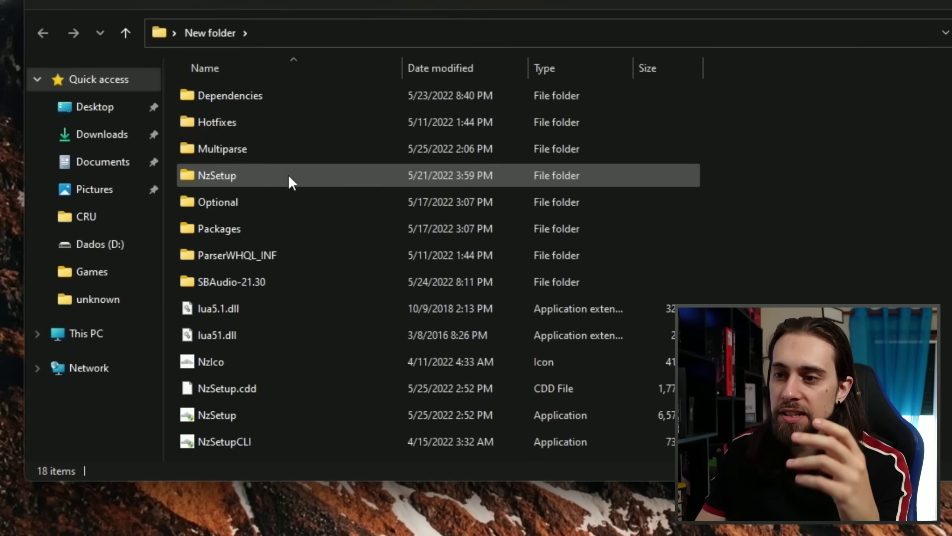
scroll(300, 248, down, 2)
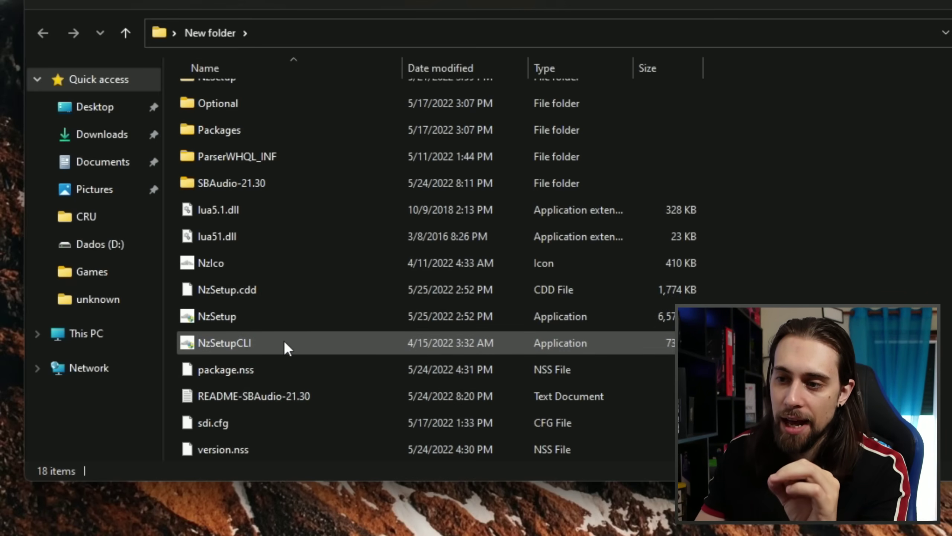
double_click(262, 316)
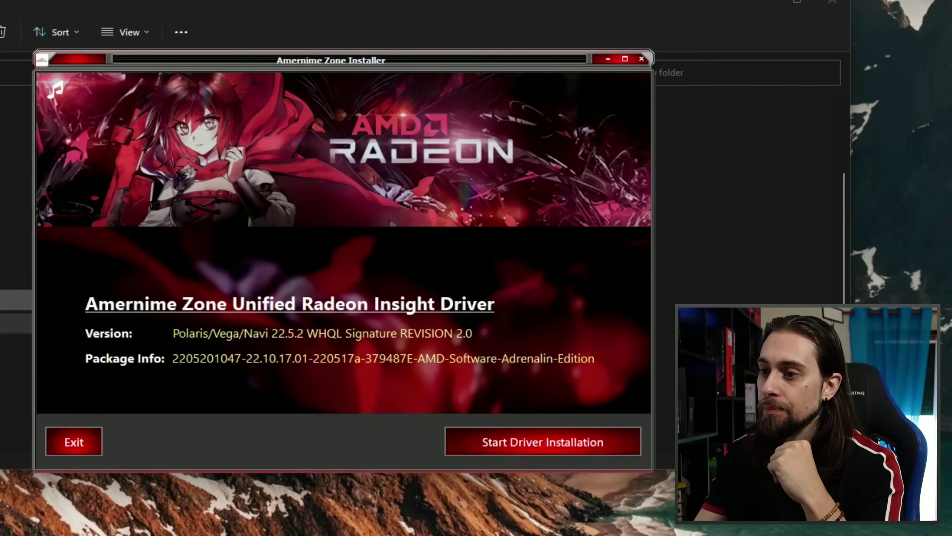
Step: Minimize Explorer, move the installer window higher, and launch Start Driver Installation
click(762, 5)
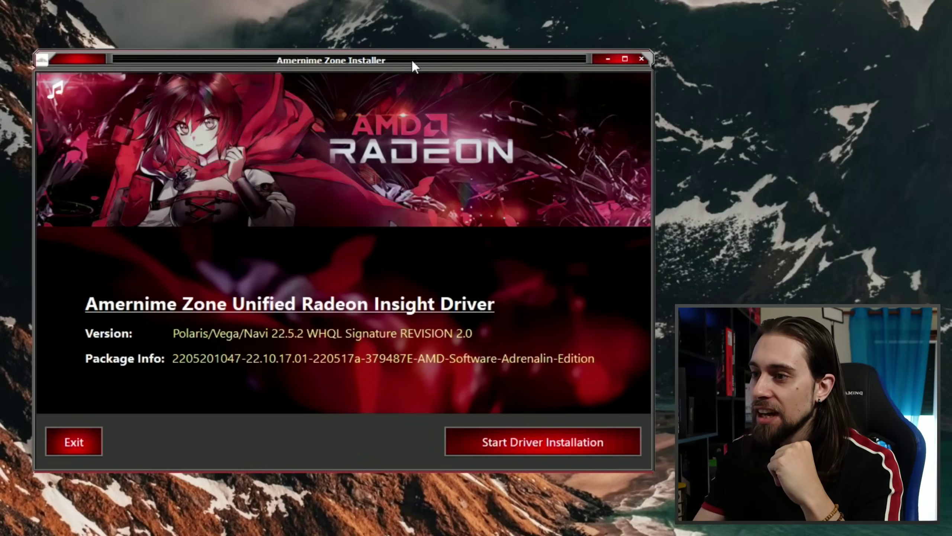
drag(412, 58, 409, 37)
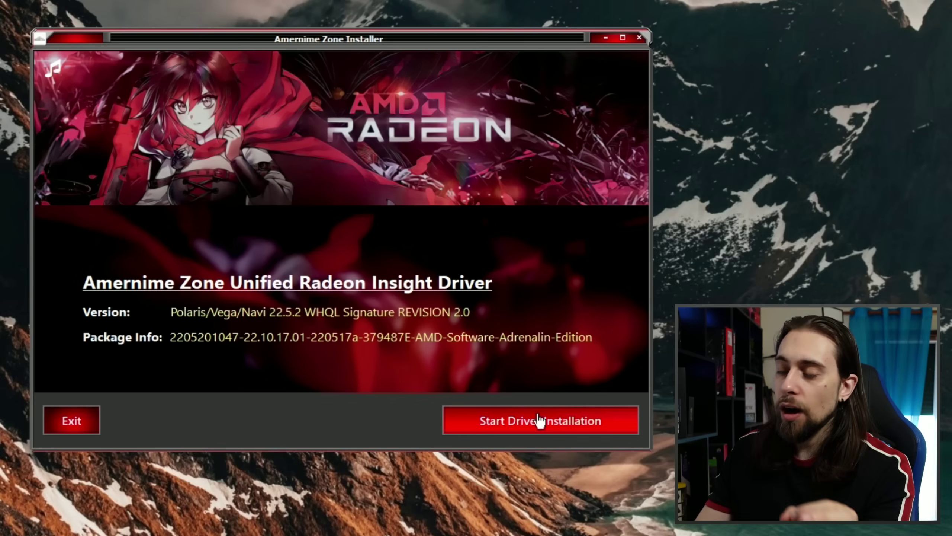
click(562, 428)
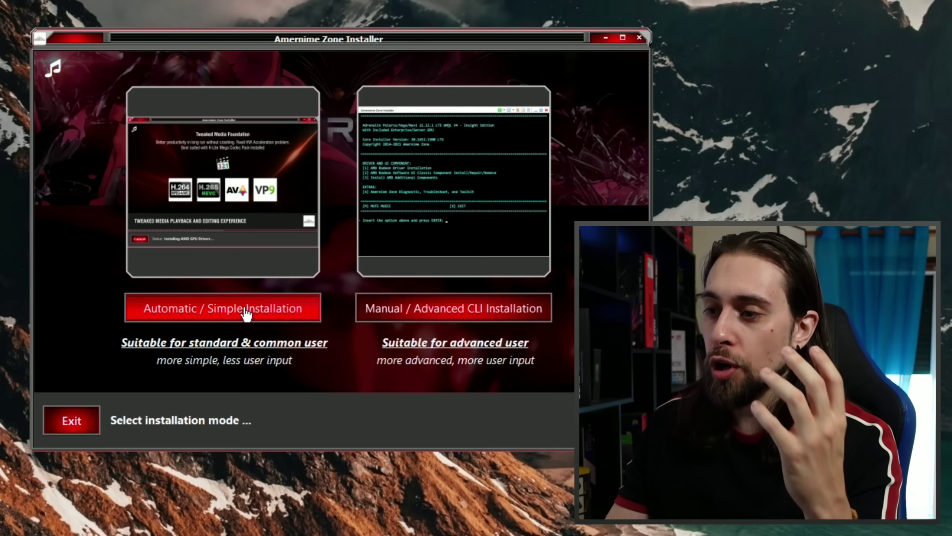
Step: Choose Automatic / Simple Installation to list the Standard and Experimental driver packages
click(245, 308)
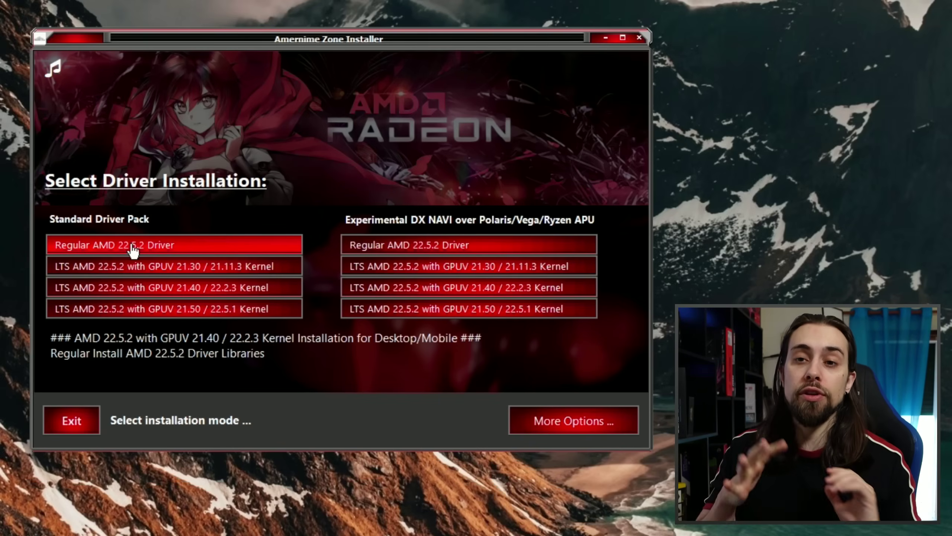
Step: Install the Experimental Regular AMD 22.5.2 driver from the Experimental DX NAVI options
mouse_move(456, 256)
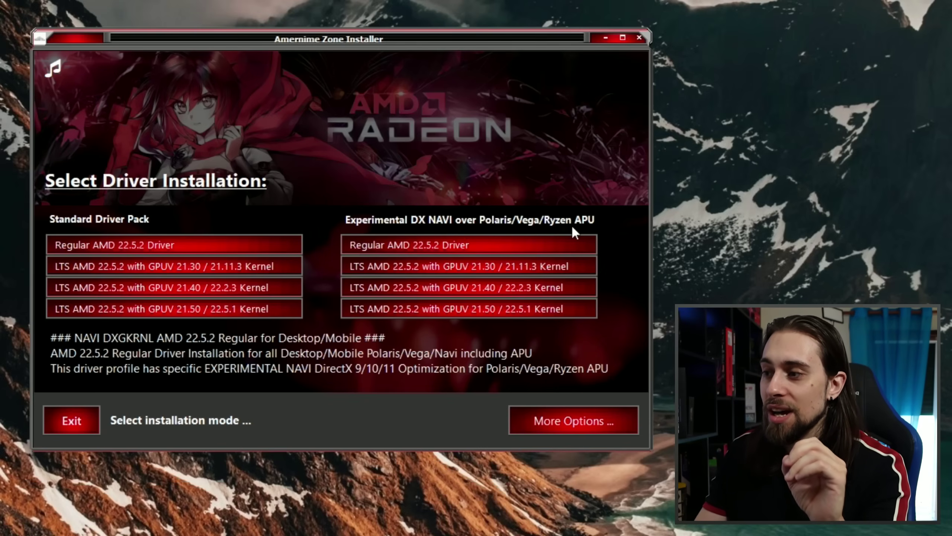
click(462, 246)
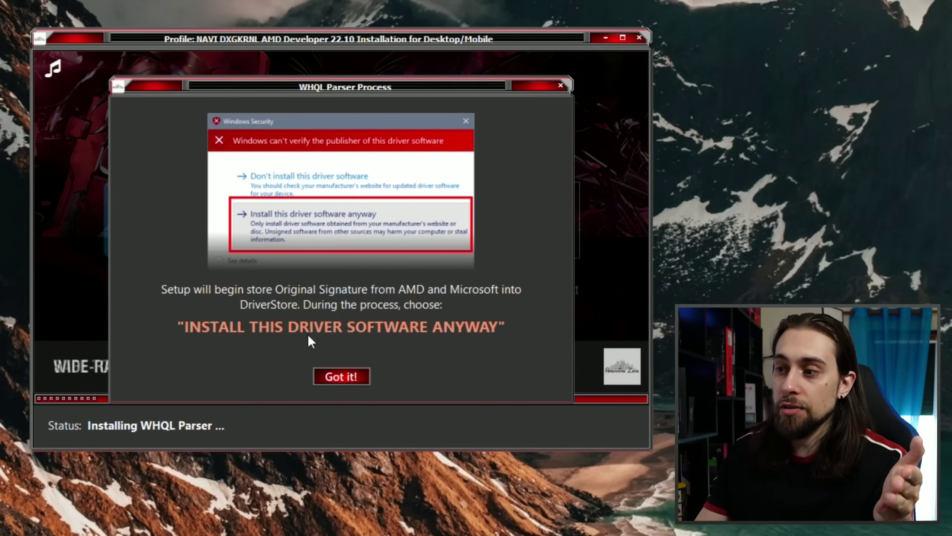
Step: Acknowledge the WHQL Parser notice and approve all five unsigned driver prompts
click(343, 376)
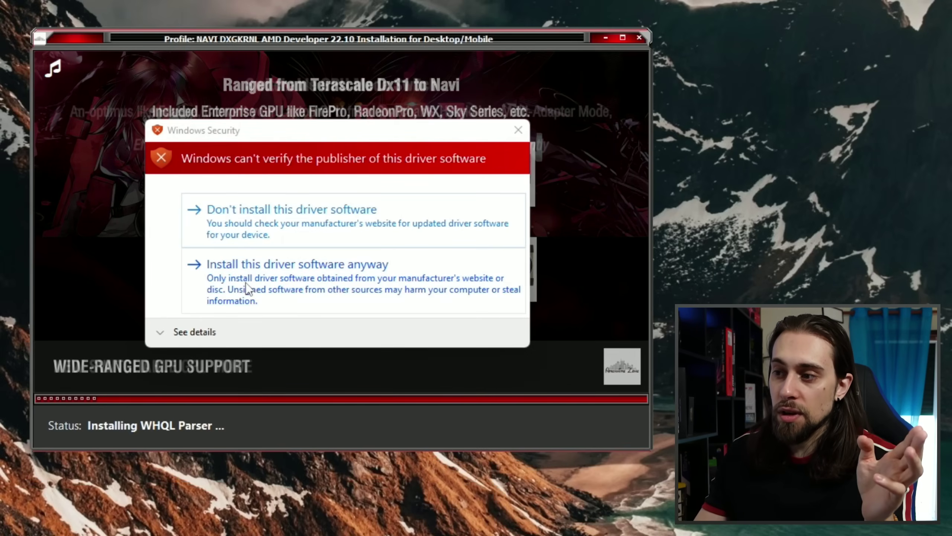
click(246, 286)
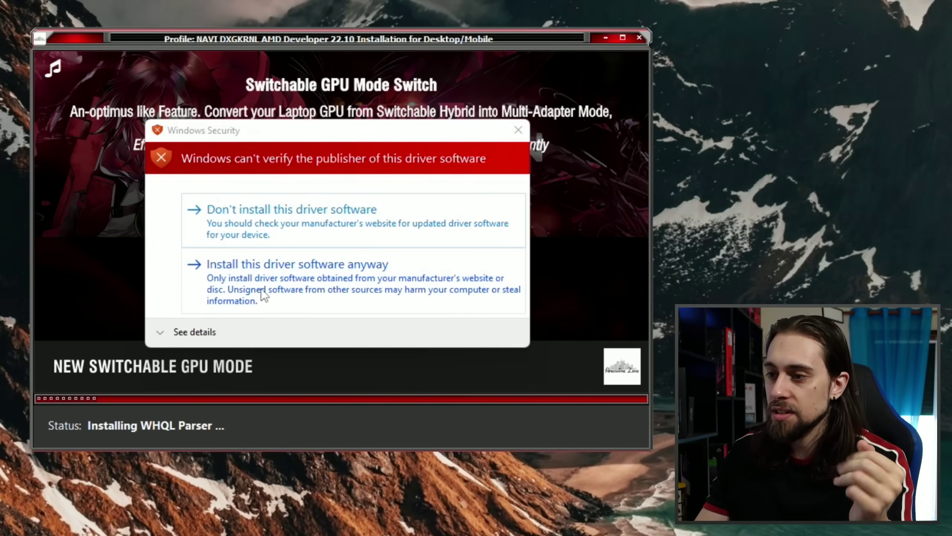
click(262, 292)
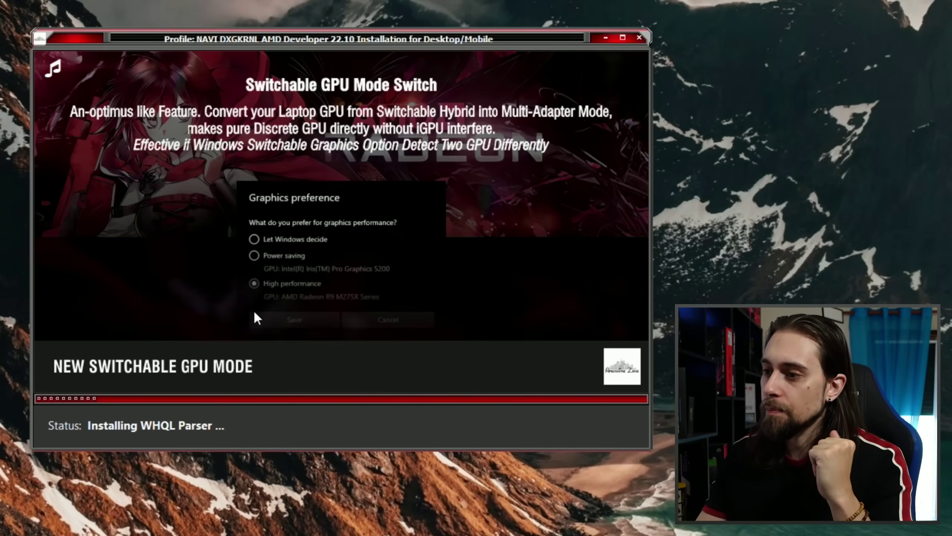
click(267, 303)
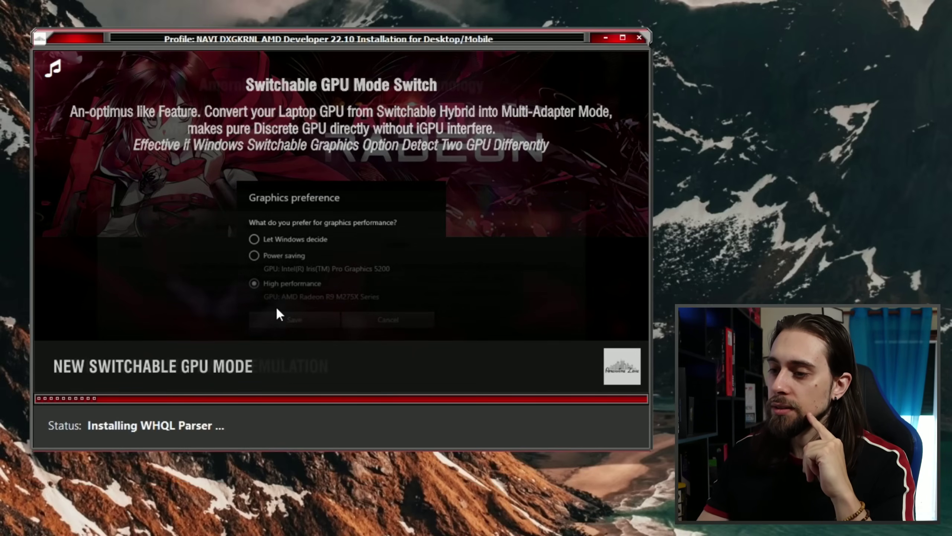
click(284, 293)
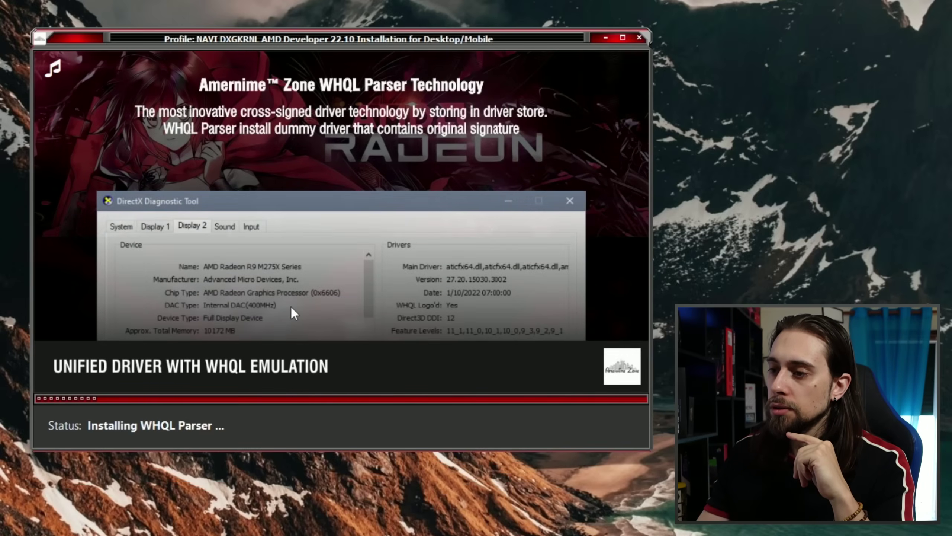
click(291, 305)
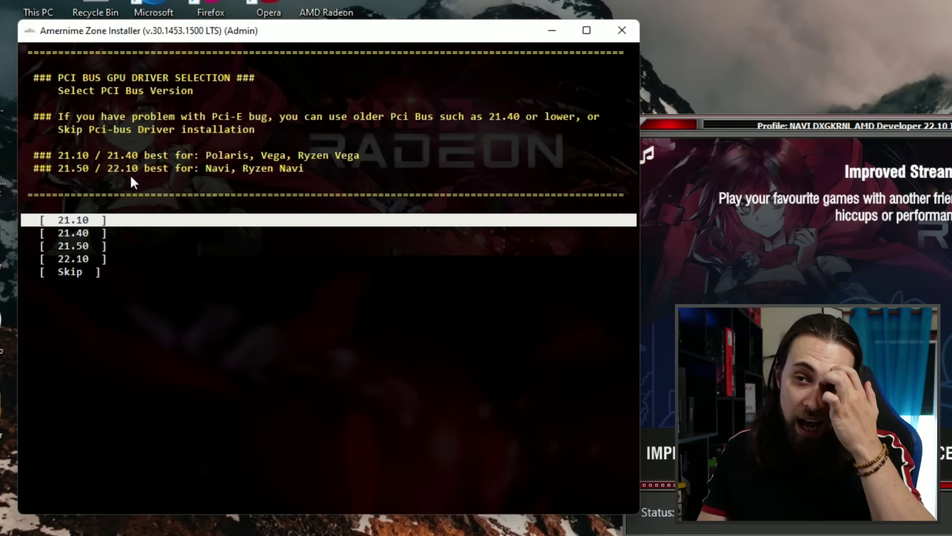
Step: Select PCI Bus version 21.40 from the version menu
key(Down)
key(Down)
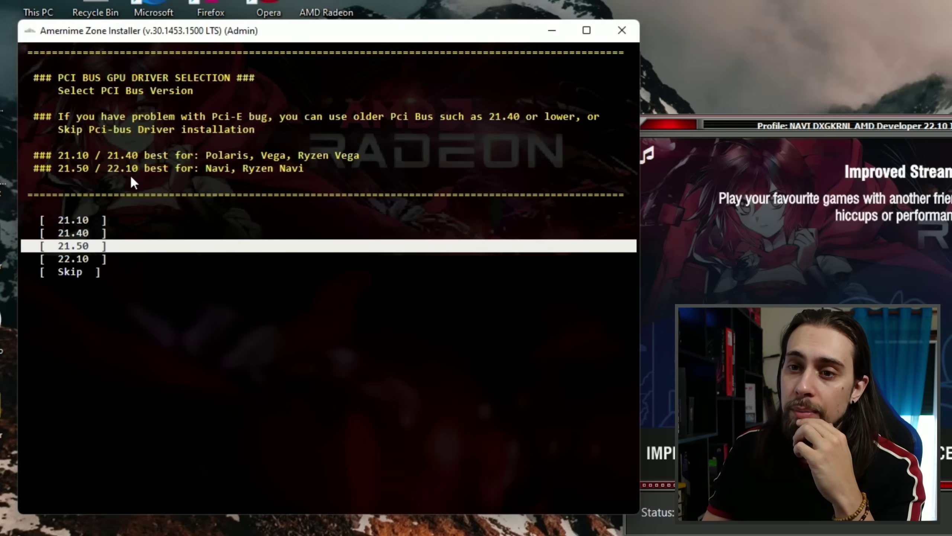
key(Up)
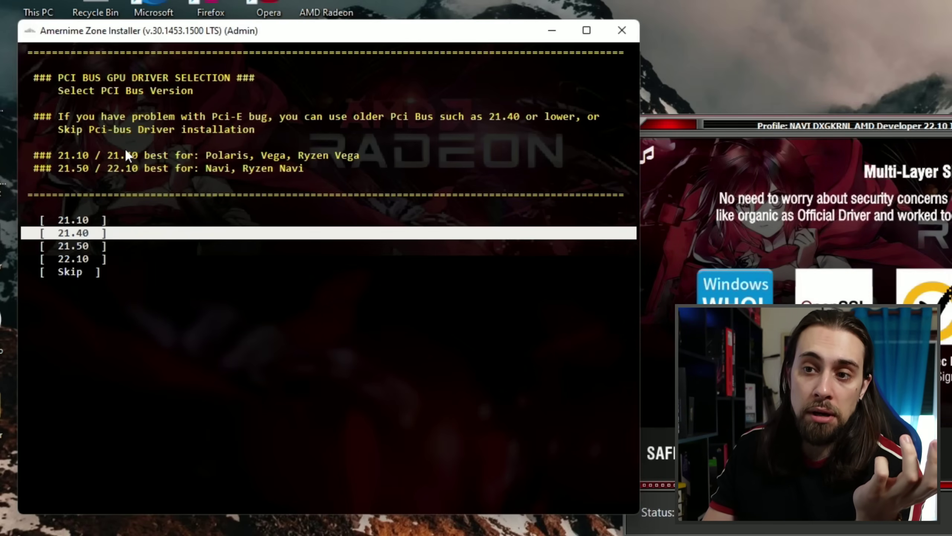
key(Return)
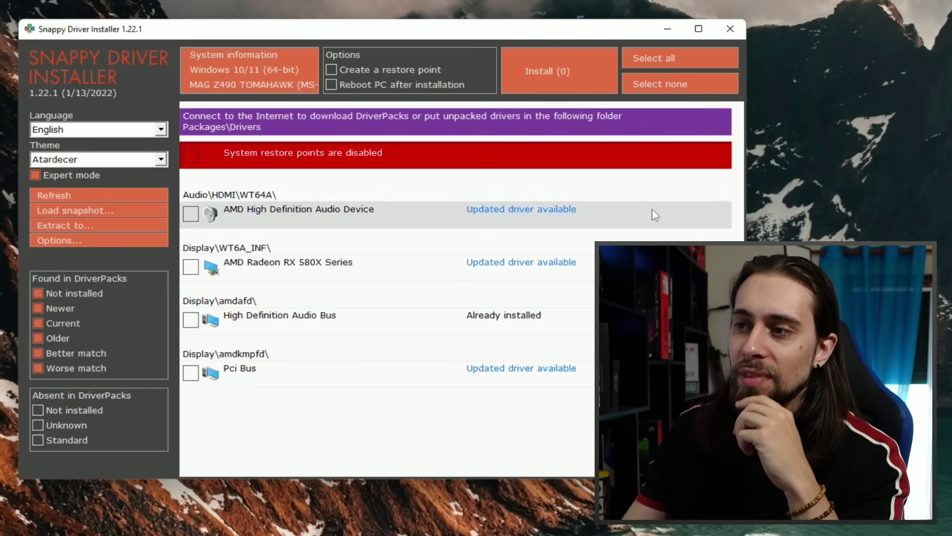
Step: Tick the AMD High Definition Audio Device driver so Install shows (1)
drag(327, 41, 319, 36)
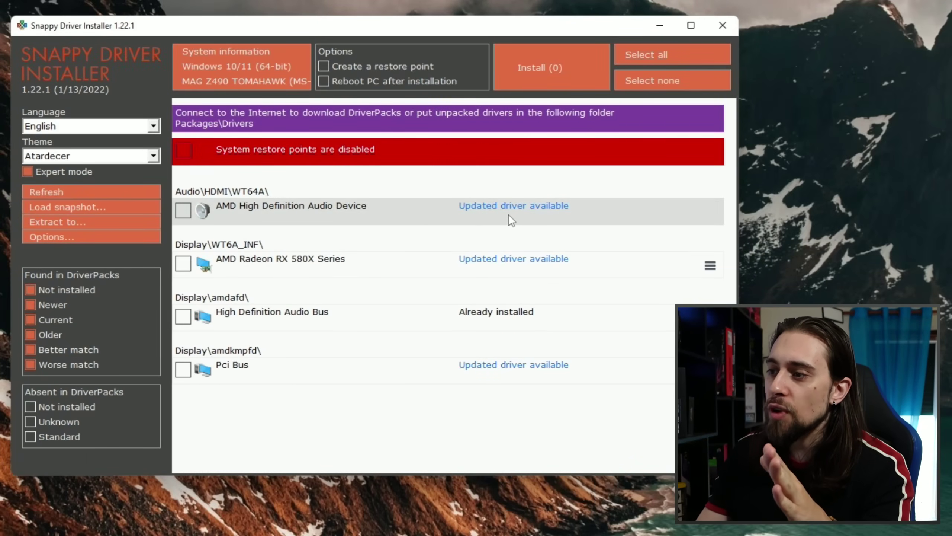
click(183, 210)
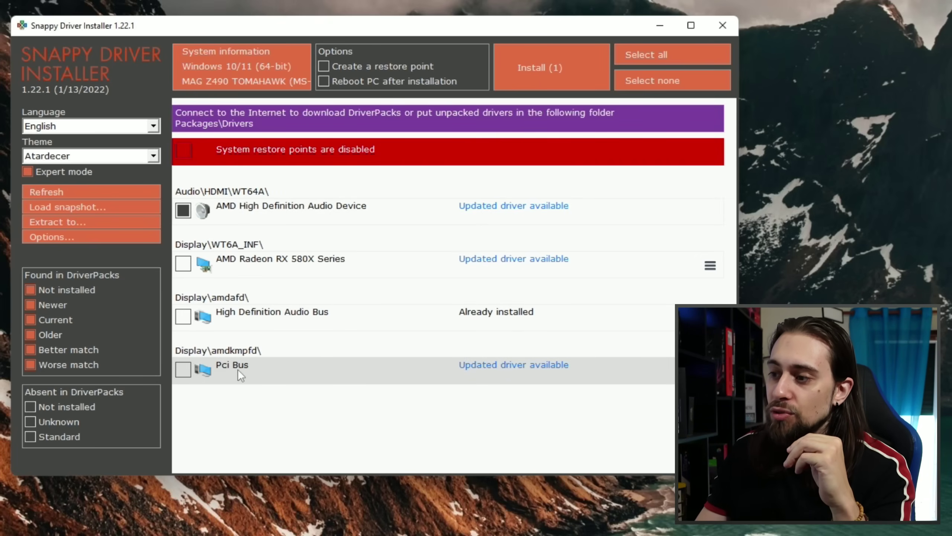
mouse_move(240, 375)
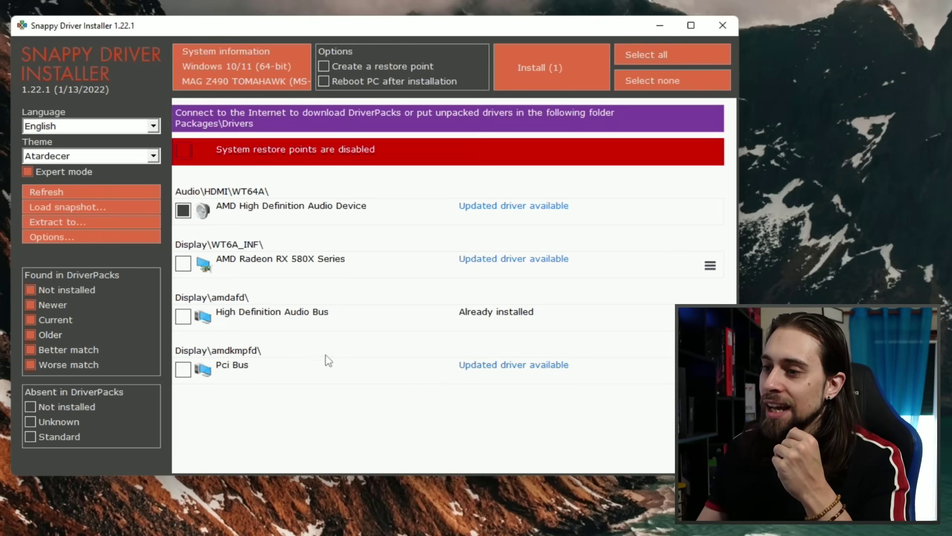
mouse_move(284, 261)
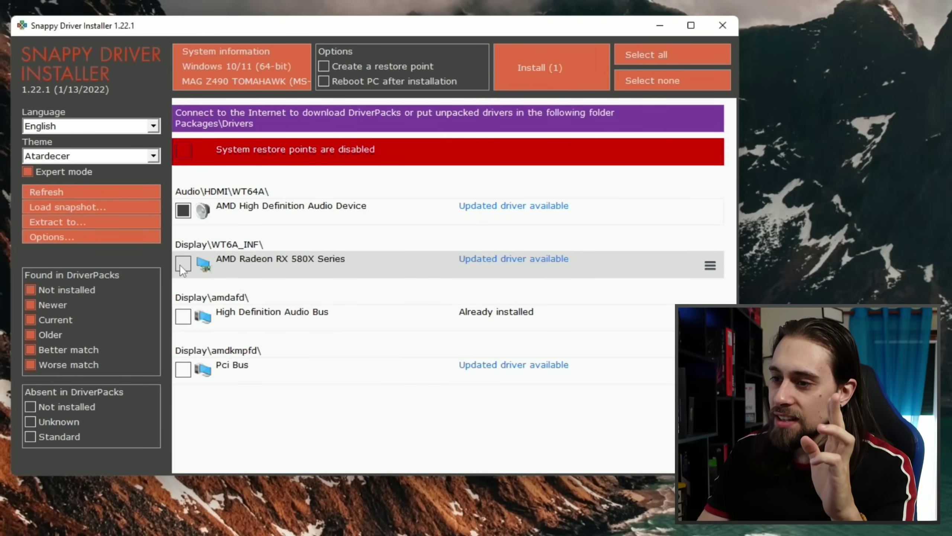
Step: Also tick AMD Radeon RX 580X Series and run Install (2)
click(181, 264)
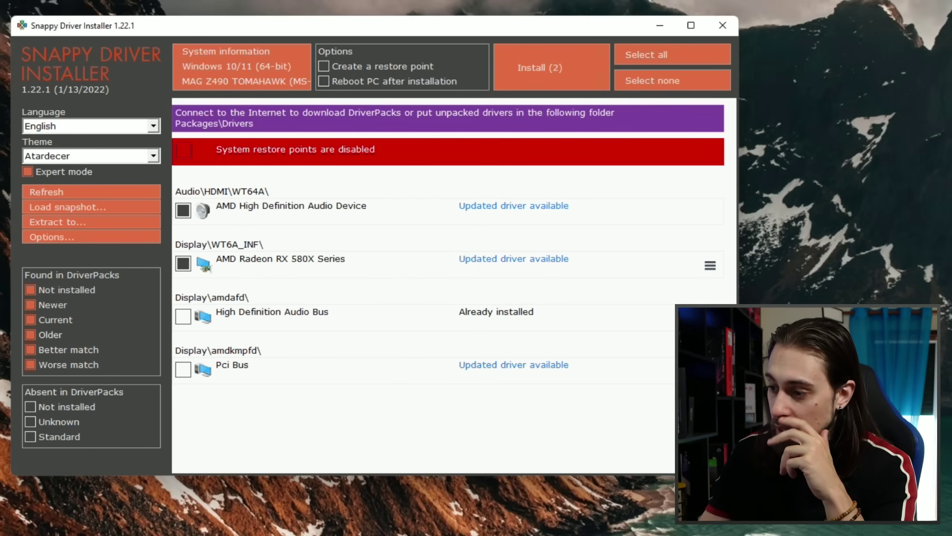
click(613, 523)
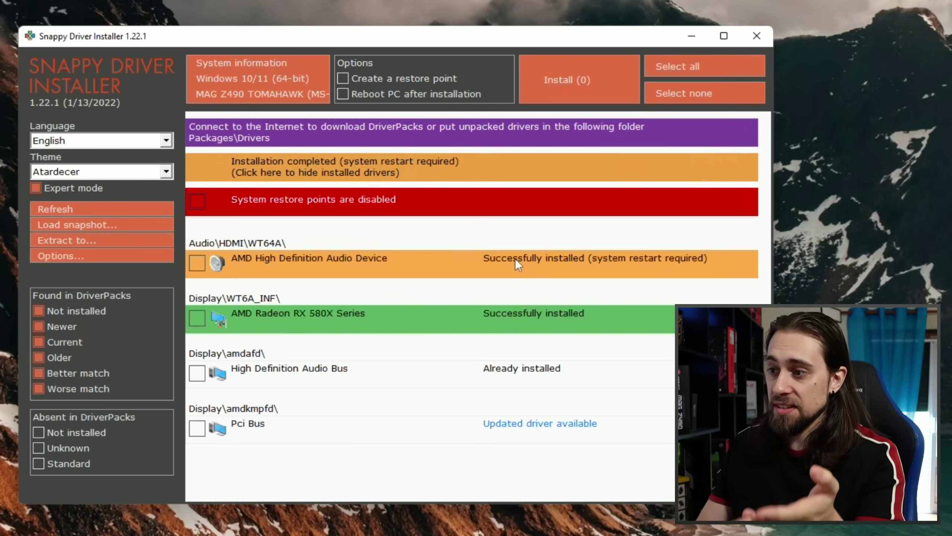
Step: Close Snappy Driver Installer to return to the AMD Radeon UI install message
mouse_move(526, 269)
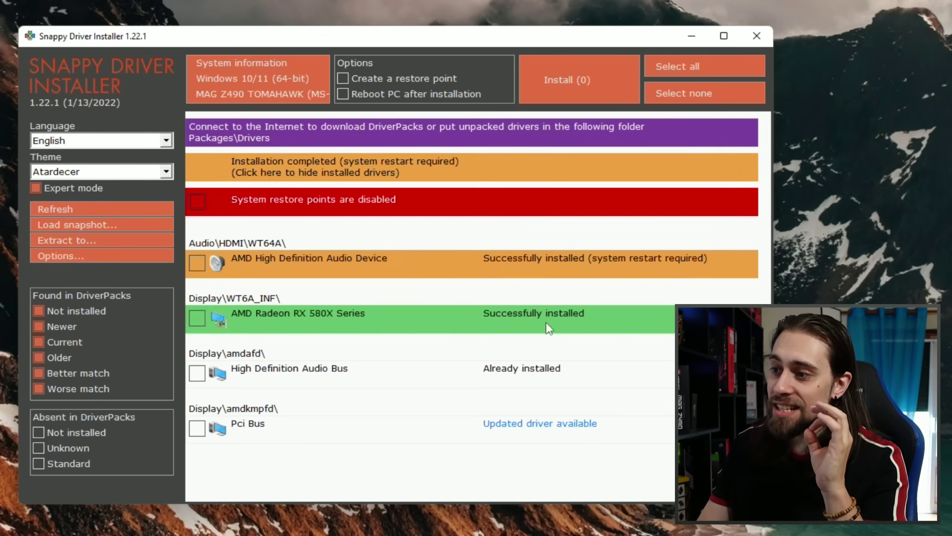
mouse_move(546, 321)
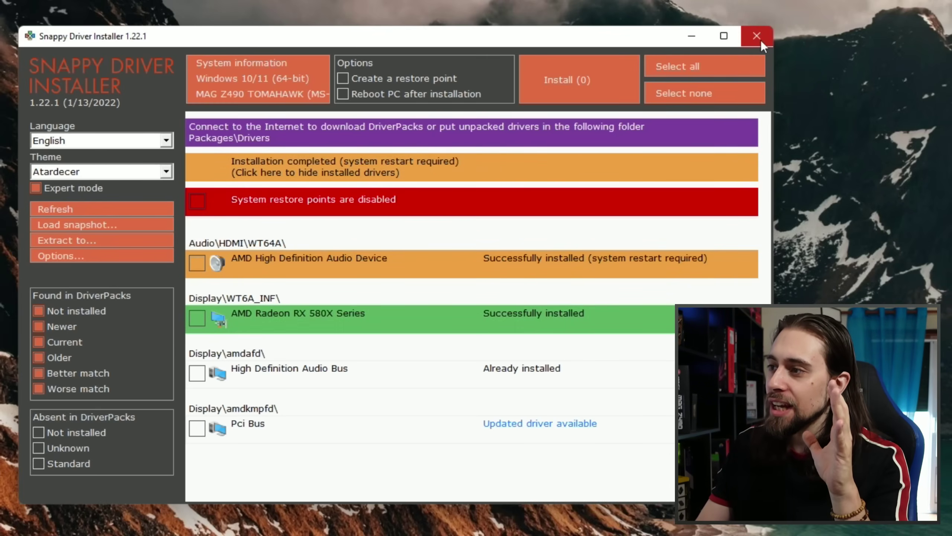
click(757, 36)
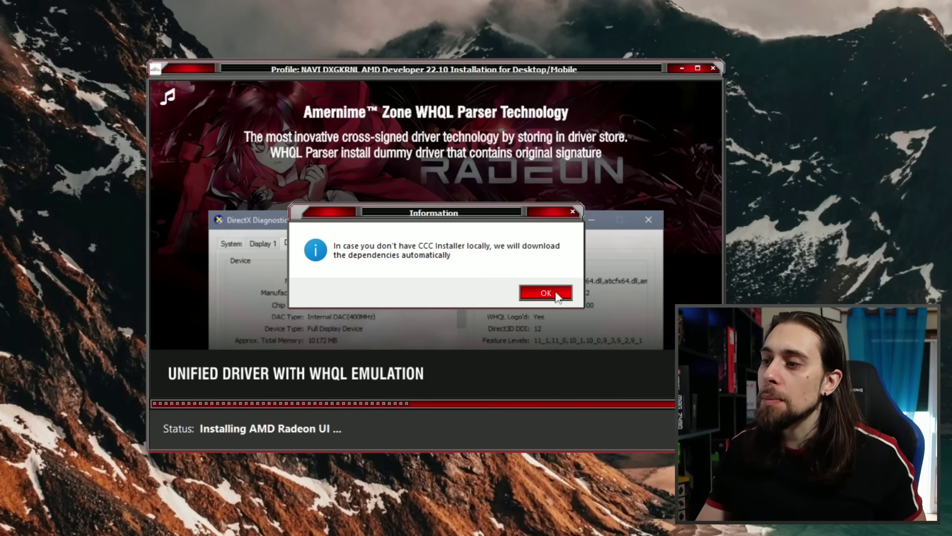
Step: Accept the automatic dependency download Information dialog with OK
click(546, 293)
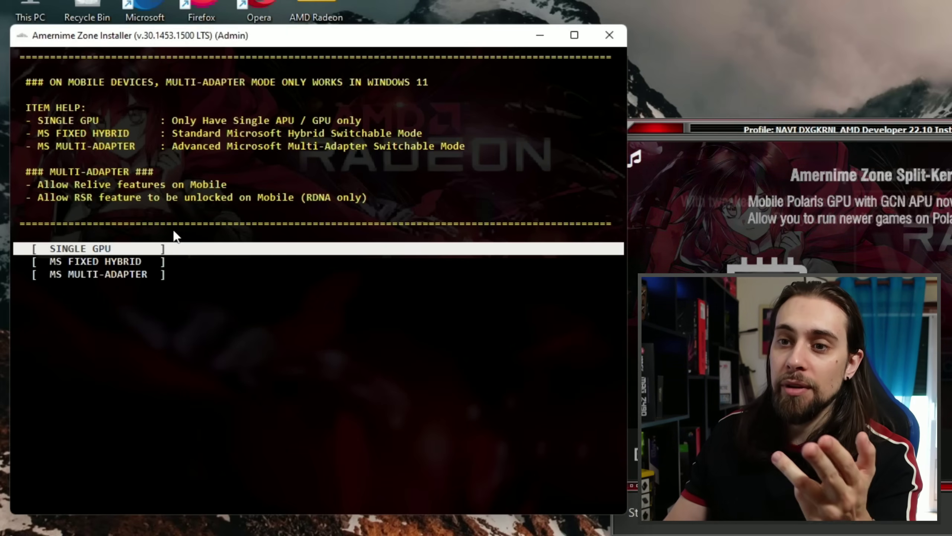
Step: Choose SINGLE GPU mode and SINGLE for the second-GPU sleep mode
click(97, 249)
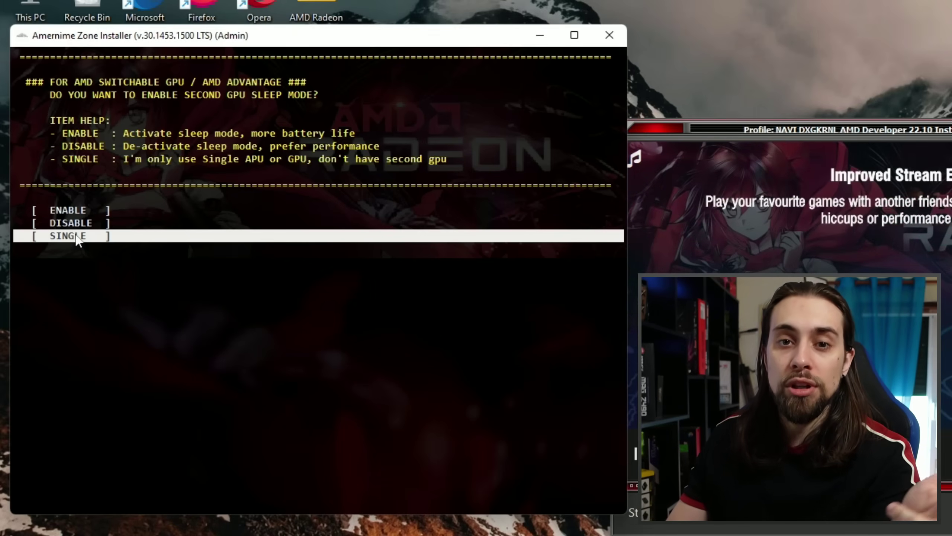
click(77, 236)
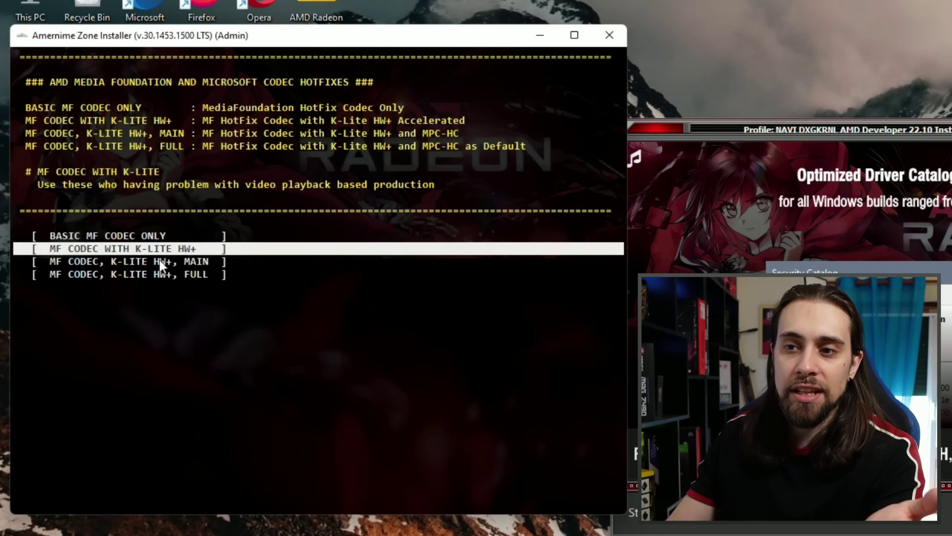
Step: Choose the basic MF codec hotfix only, dismiss the WHQL Parser notes, and accept the DxDiag report
click(143, 235)
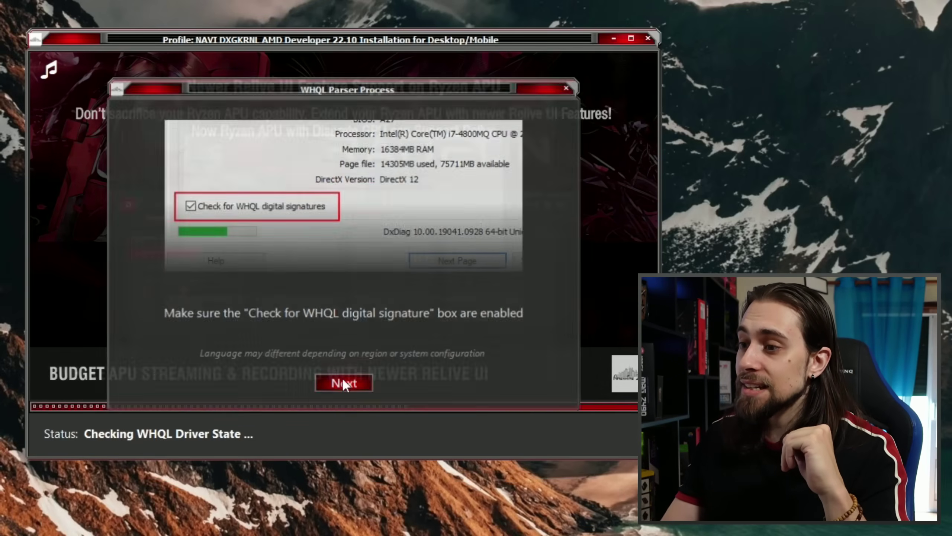
click(343, 384)
click(351, 390)
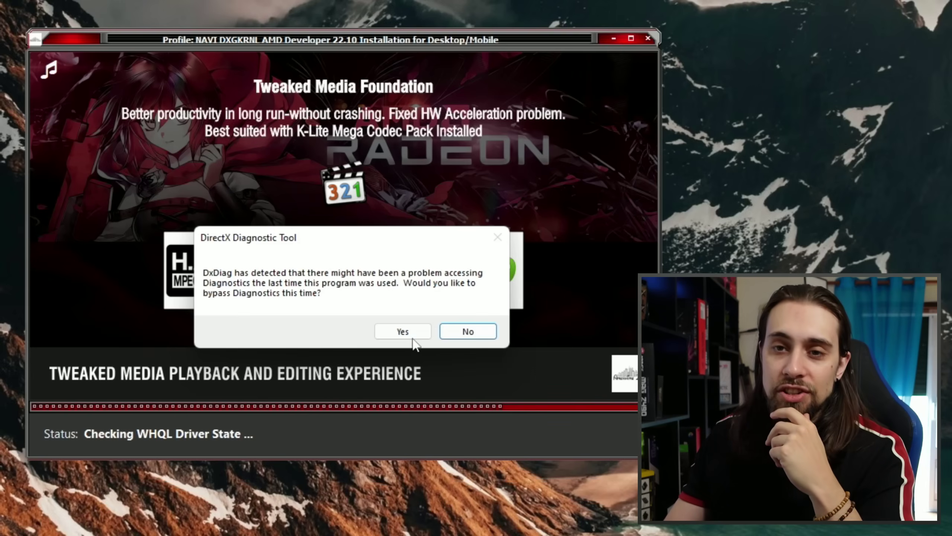
click(408, 326)
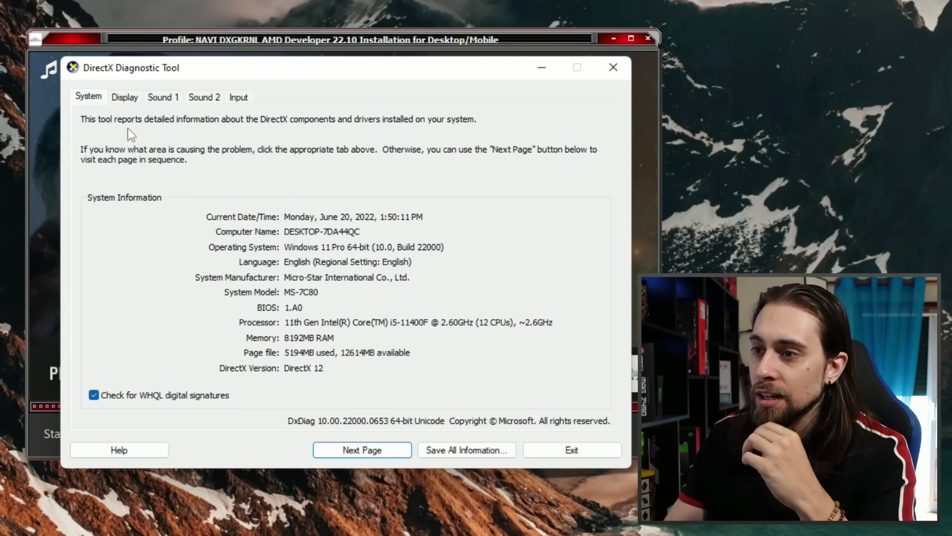
Step: Confirm on the Display page that the Radeon RX 580X driver shows WHQL Logo'd Yes, then exit DxDiag
drag(130, 69, 130, 64)
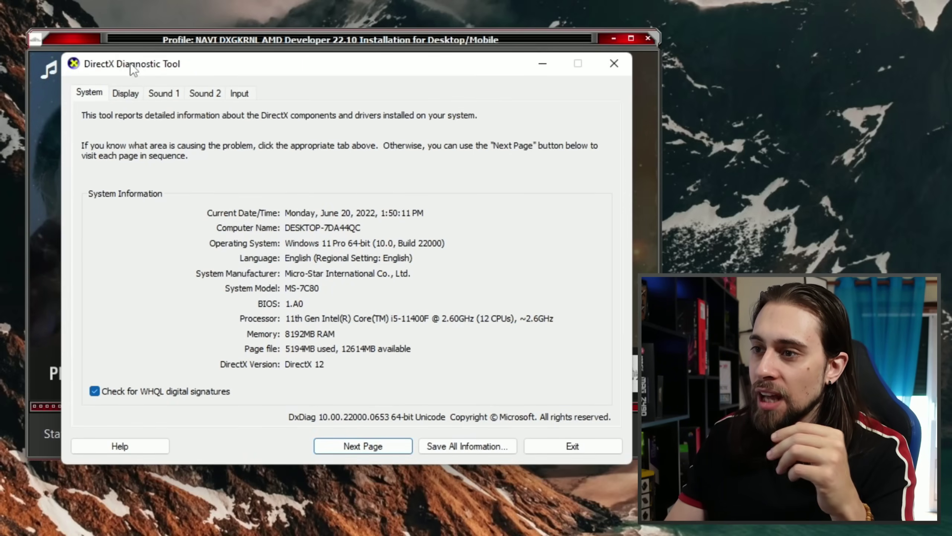
click(130, 94)
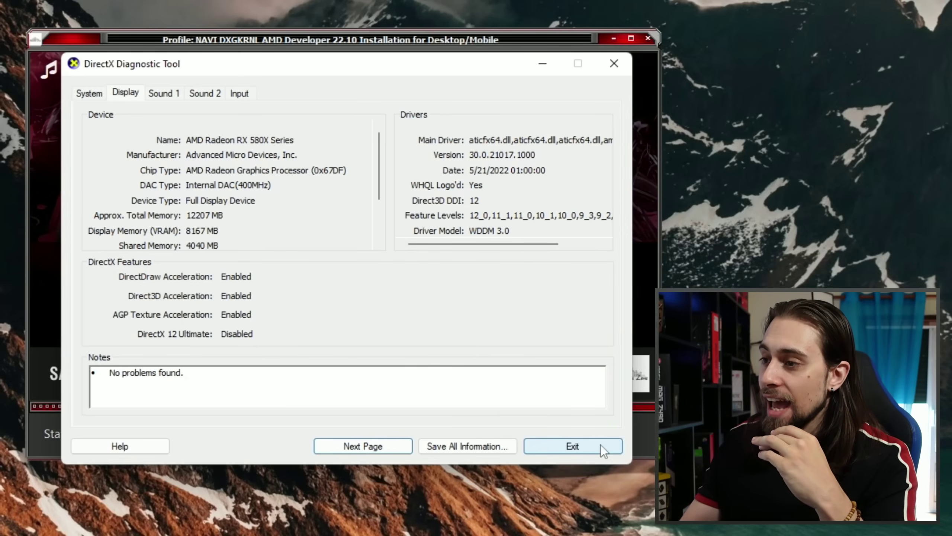
click(601, 446)
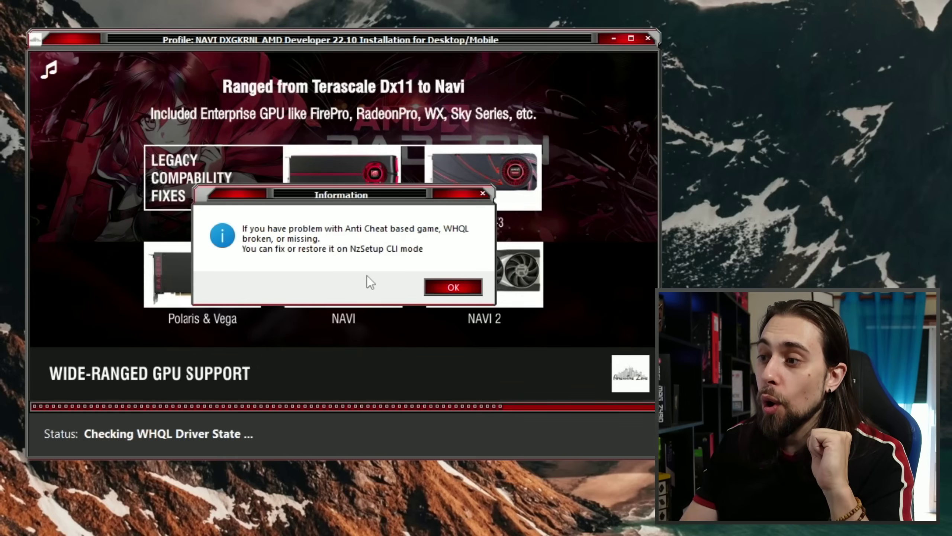
Step: Acknowledge the NzSetup CLI WHQL/anti-cheat notice so the installer runs to Progress Done
click(438, 288)
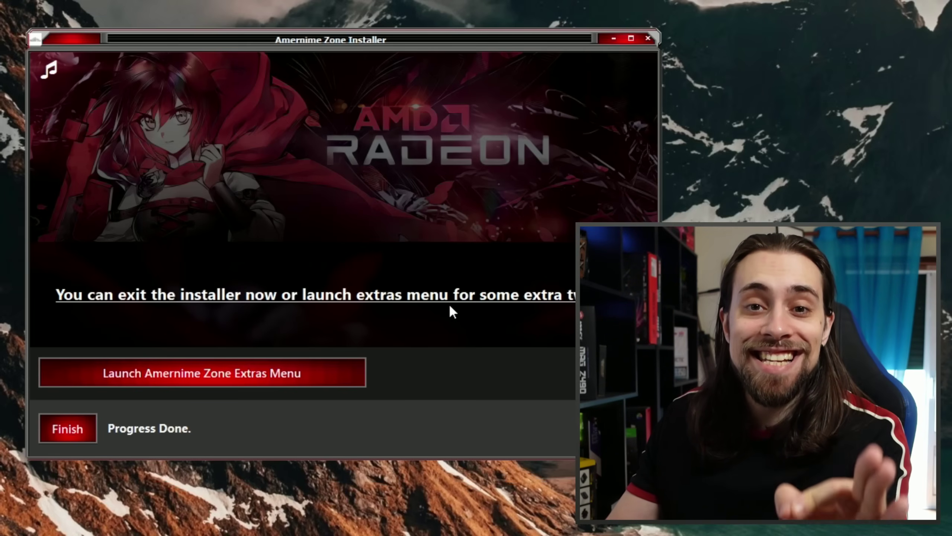
Step: Launch the Amernime Zone Extras Menu for Adrenalin 22.5.2 WHQL V5
click(308, 374)
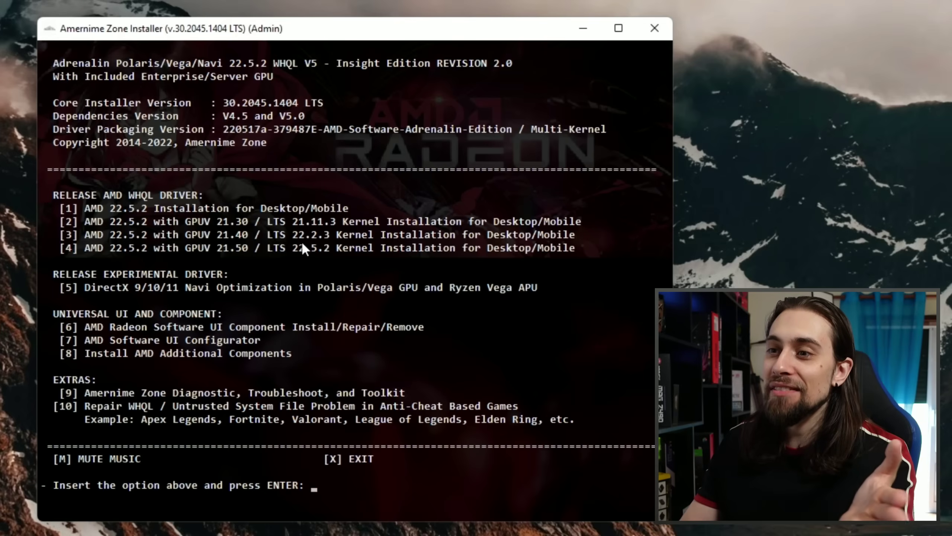